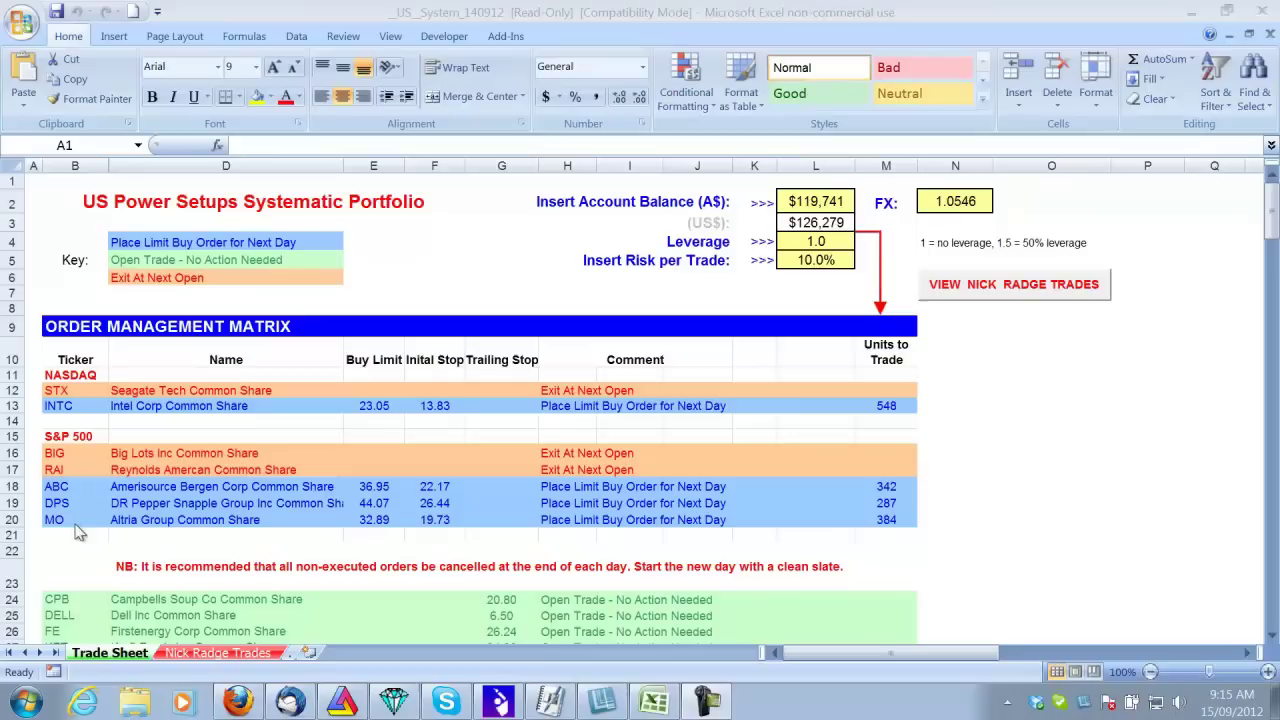
Try a 50000 balance in cell L2, undo it, then move the Excel window off screen.
{"action": "scroll", "coordinate": [77, 530], "scroll_direction": "down", "scroll_amount": 2}
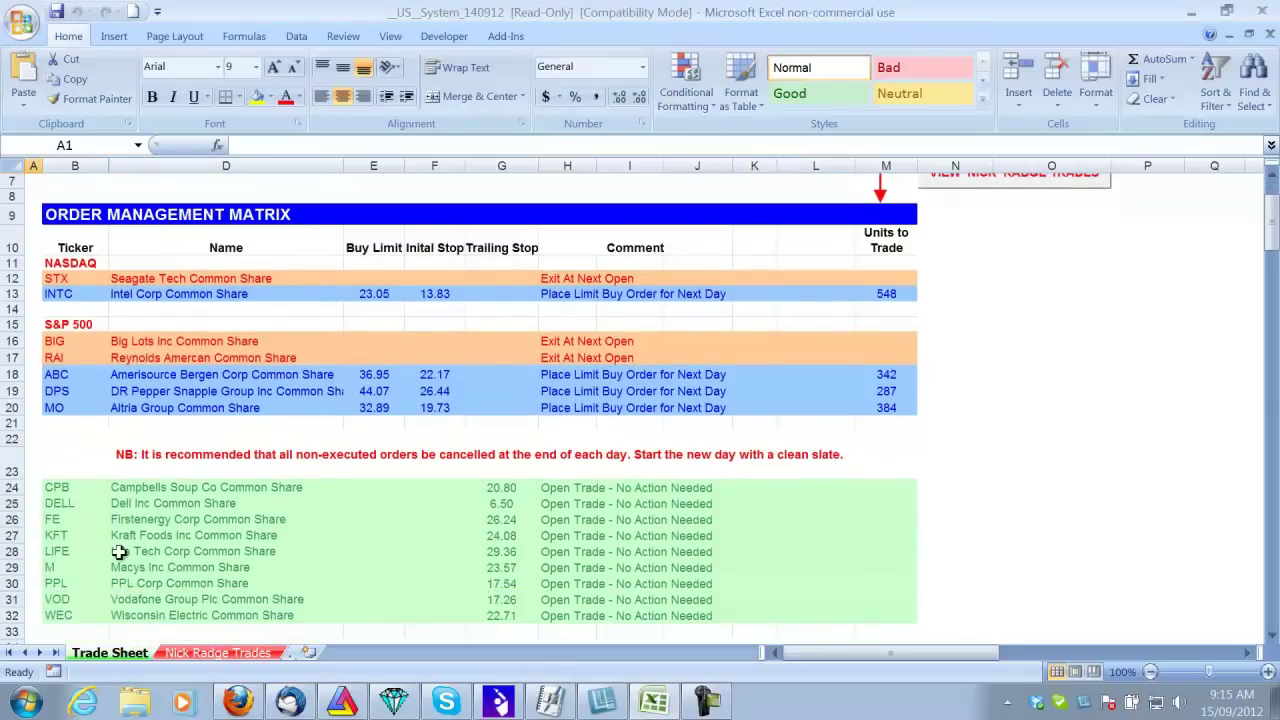
{"action": "scroll", "coordinate": [297, 522], "scroll_direction": "up", "scroll_amount": 2}
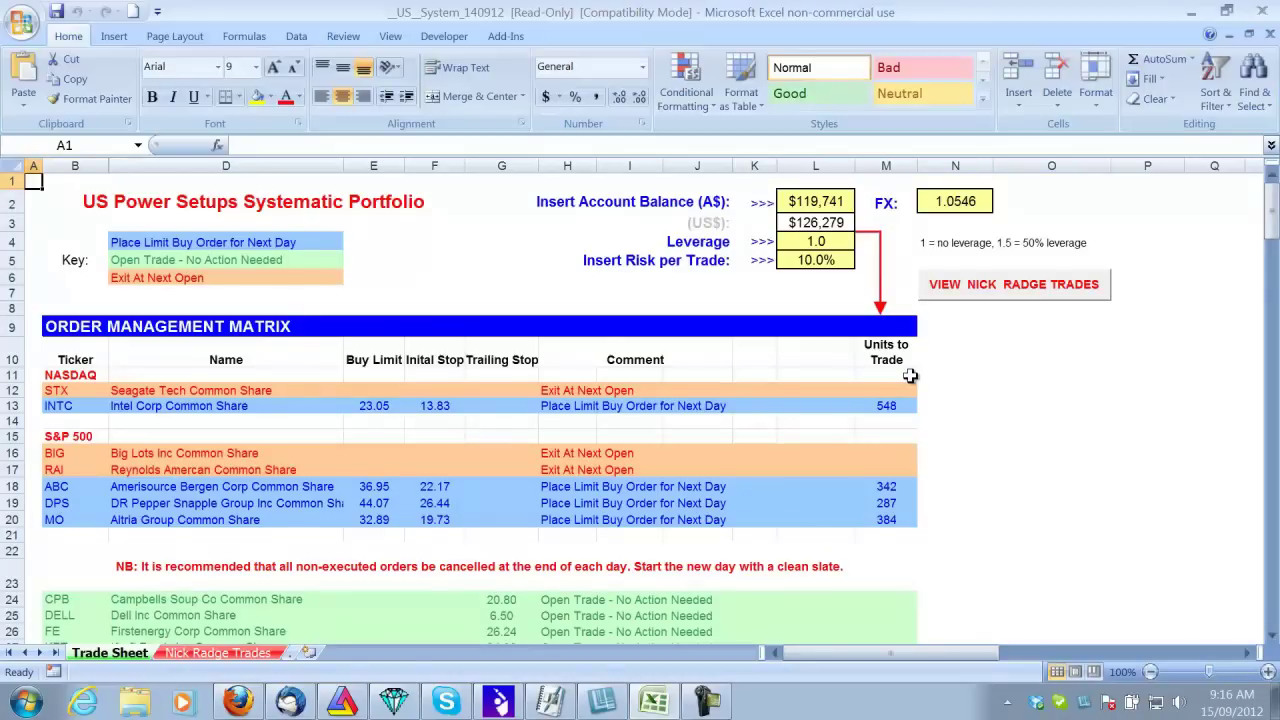
{"action": "left_click", "coordinate": [829, 203]}
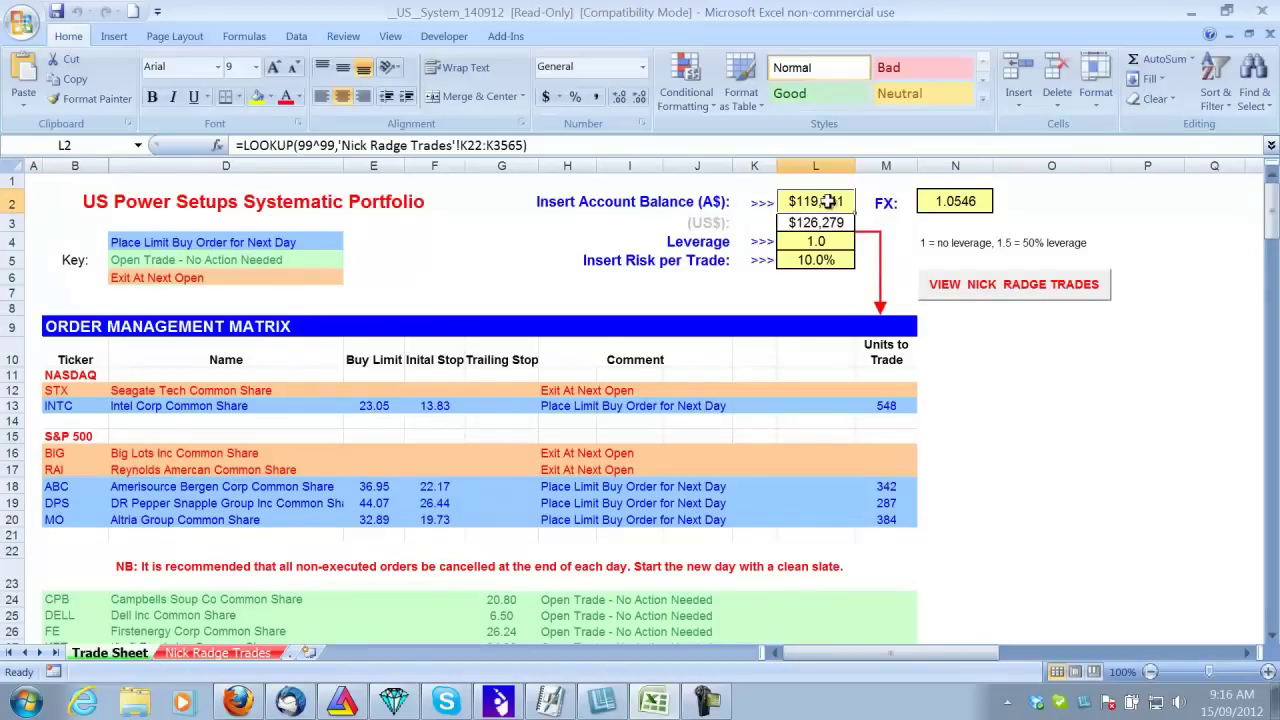
{"action": "type", "text": "5"}
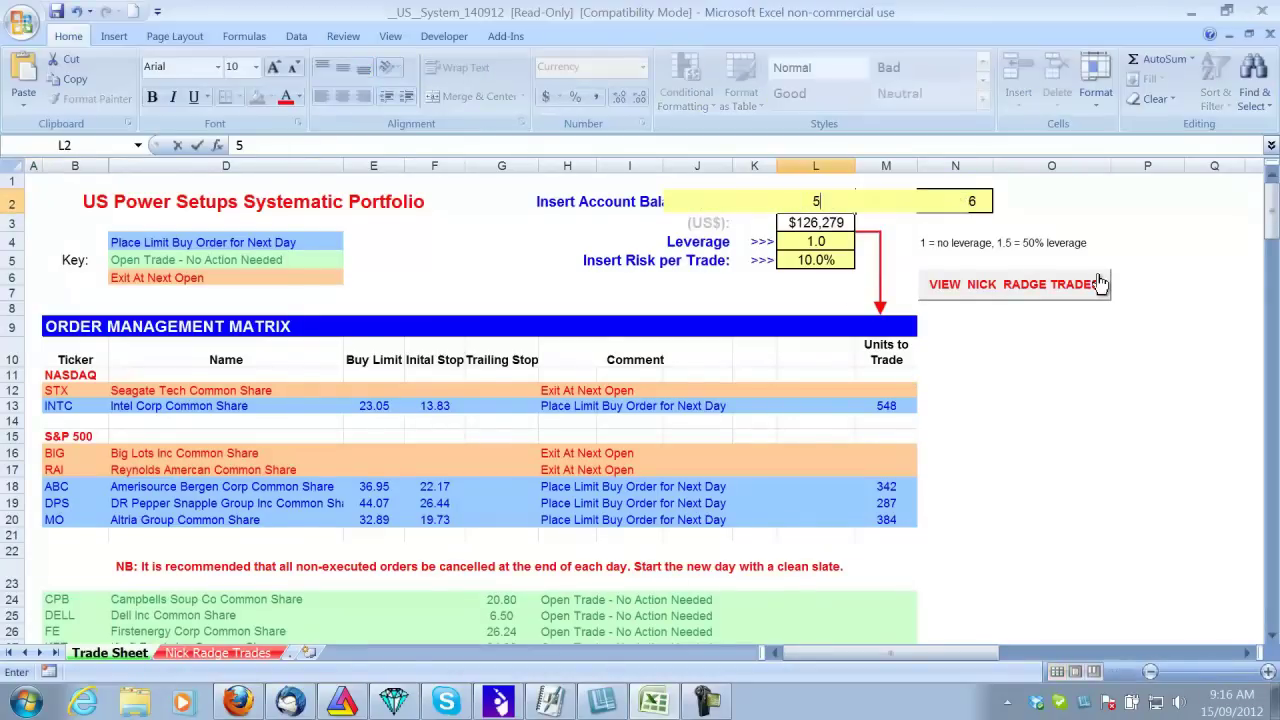
{"action": "type", "text": "0000"}
{"action": "key", "text": "Return"}
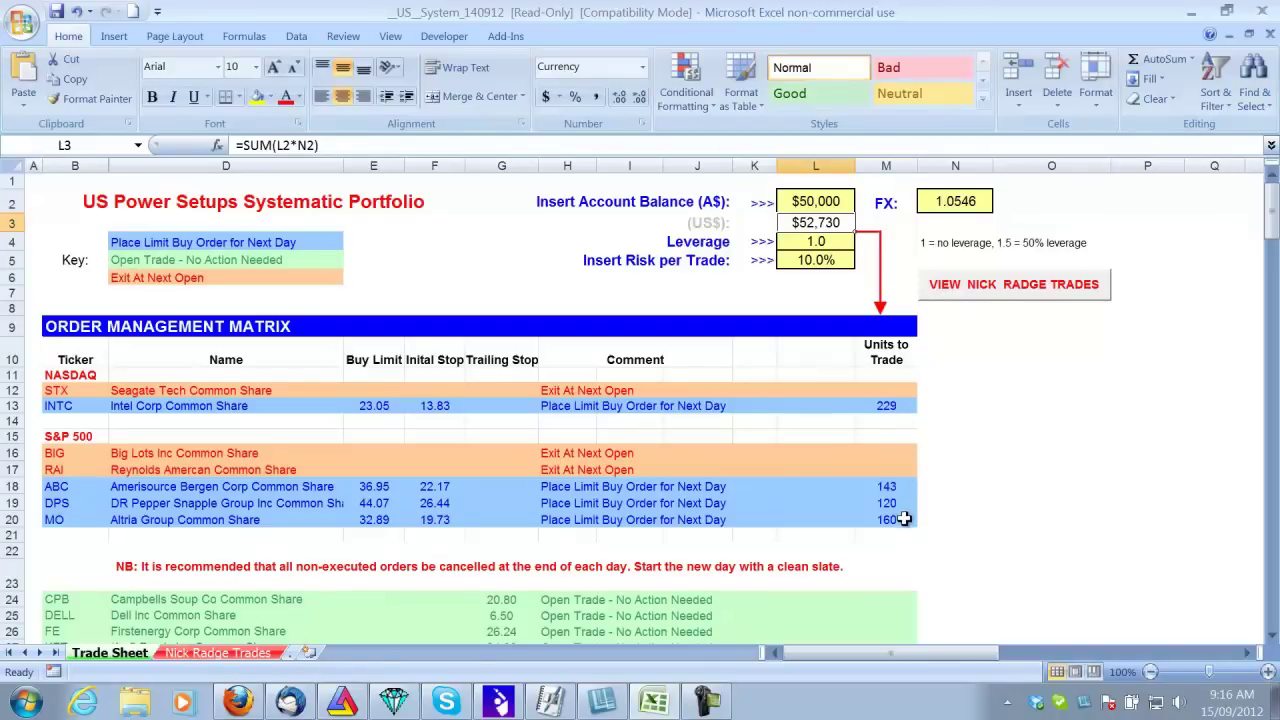
{"action": "left_click", "coordinate": [77, 12]}
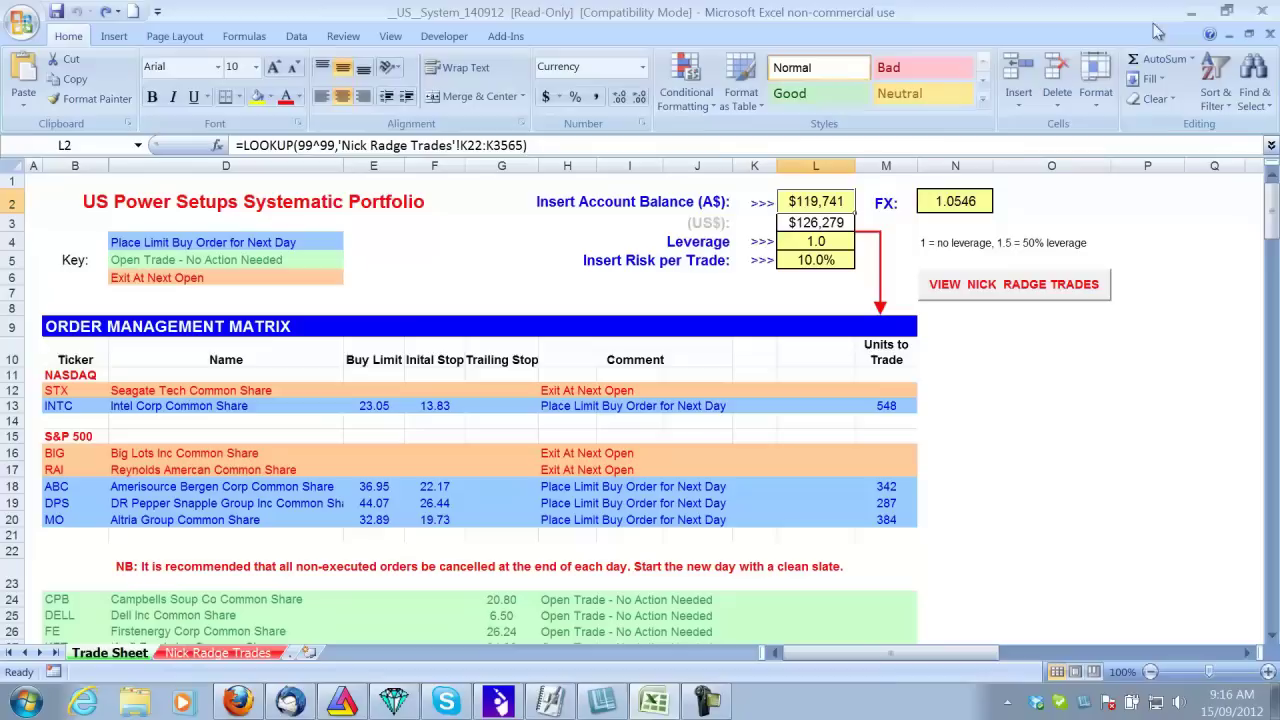
{"action": "left_click", "coordinate": [1226, 10]}
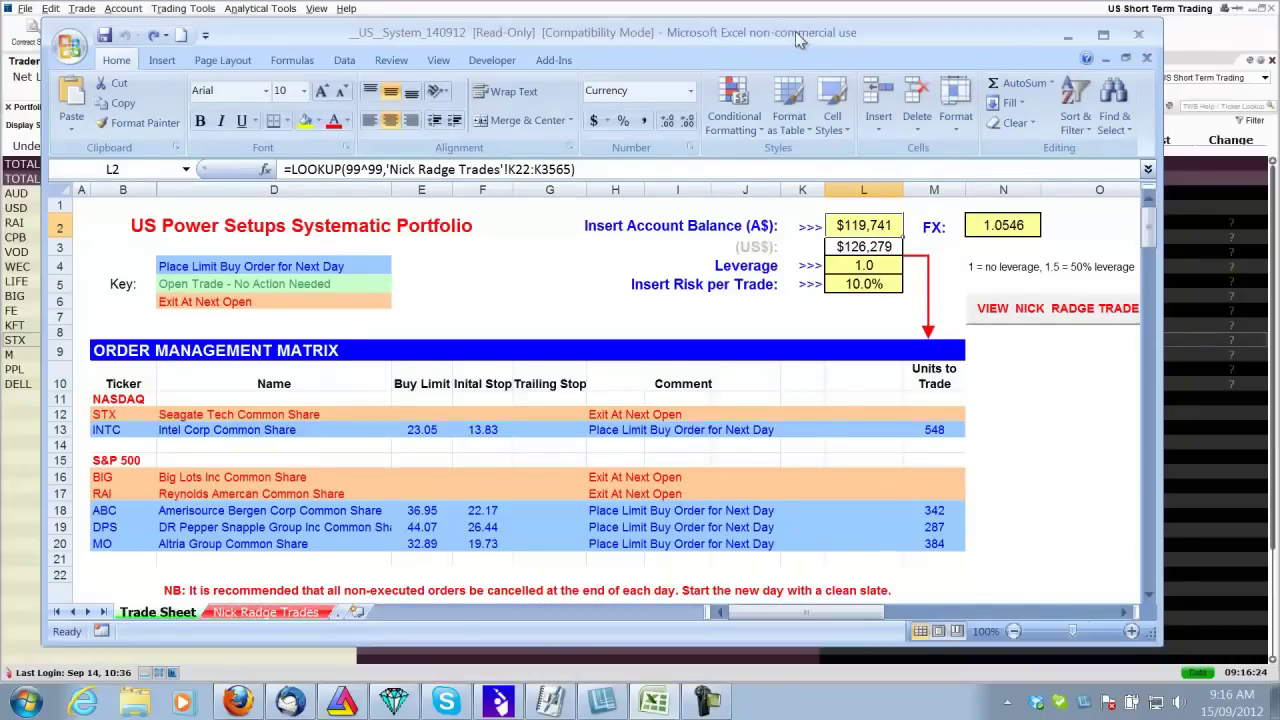
{"action": "left_click_drag", "start_coordinate": [795, 31], "coordinate": [1279, 31]}
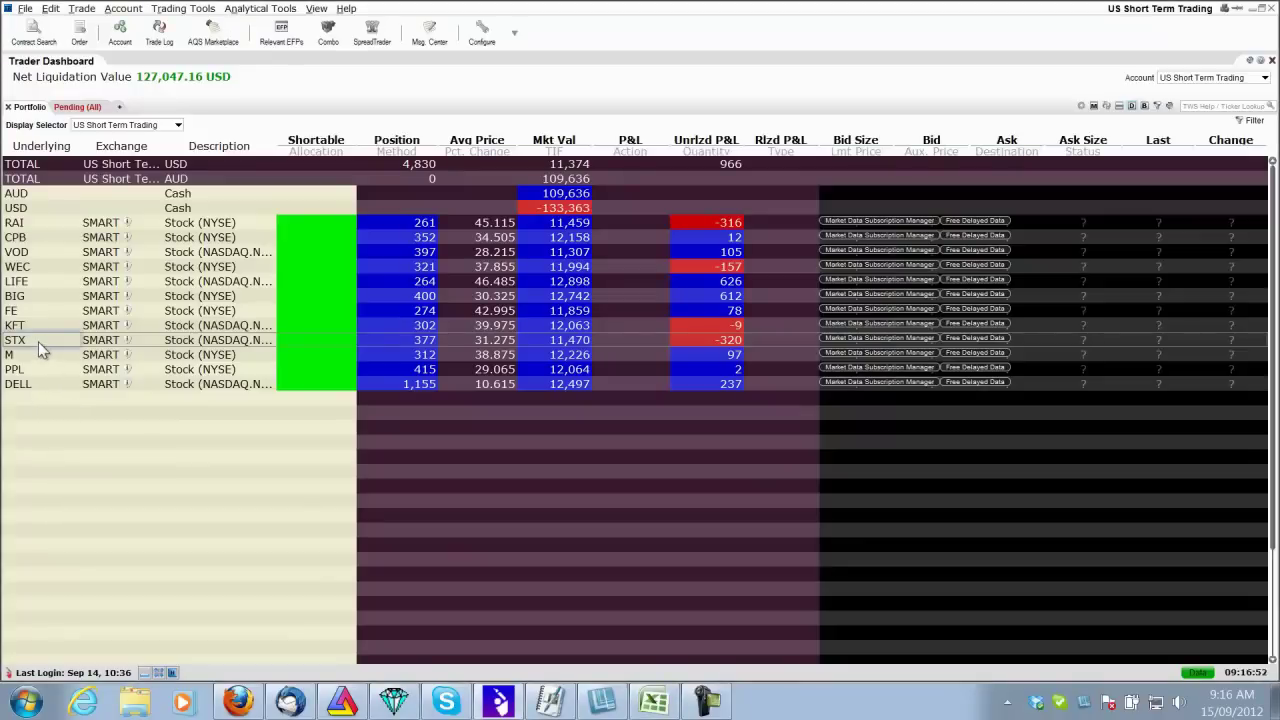
Transmit a GTC market sell order for the full STX position.
{"action": "right_click", "coordinate": [42, 346]}
{"action": "left_click", "coordinate": [107, 338]}
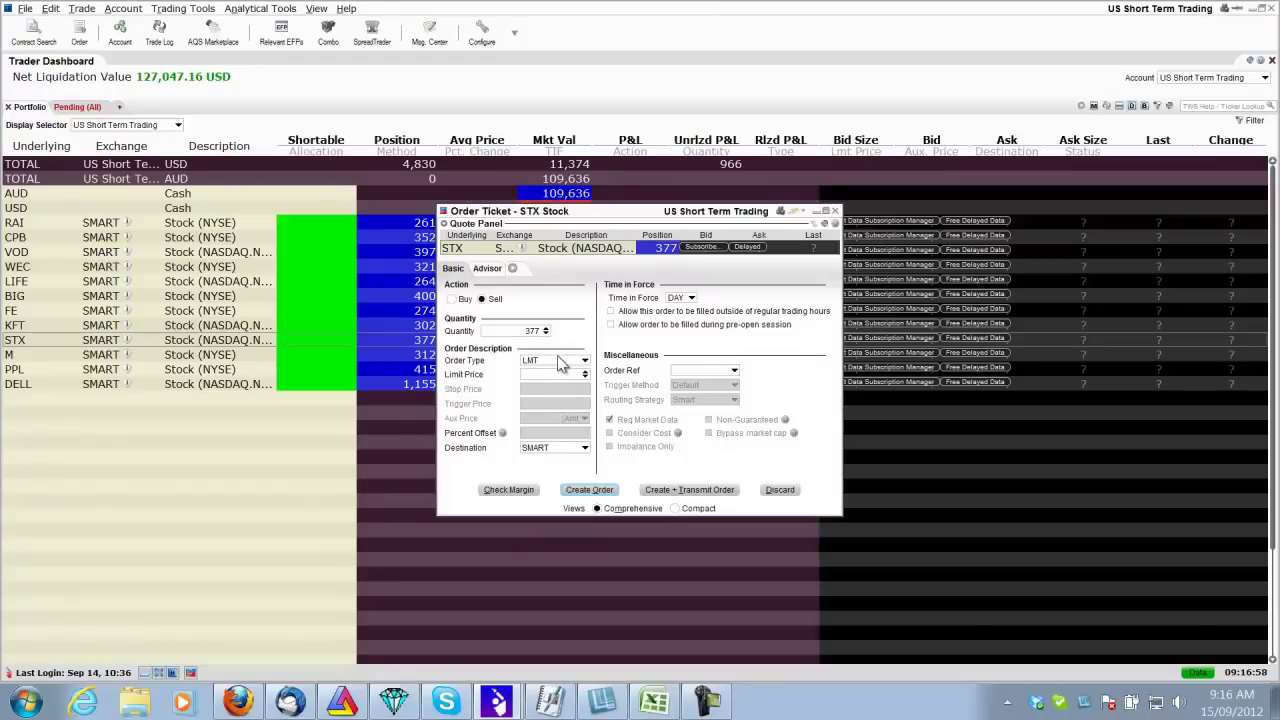
{"action": "left_click", "coordinate": [556, 361]}
{"action": "left_click", "coordinate": [552, 385]}
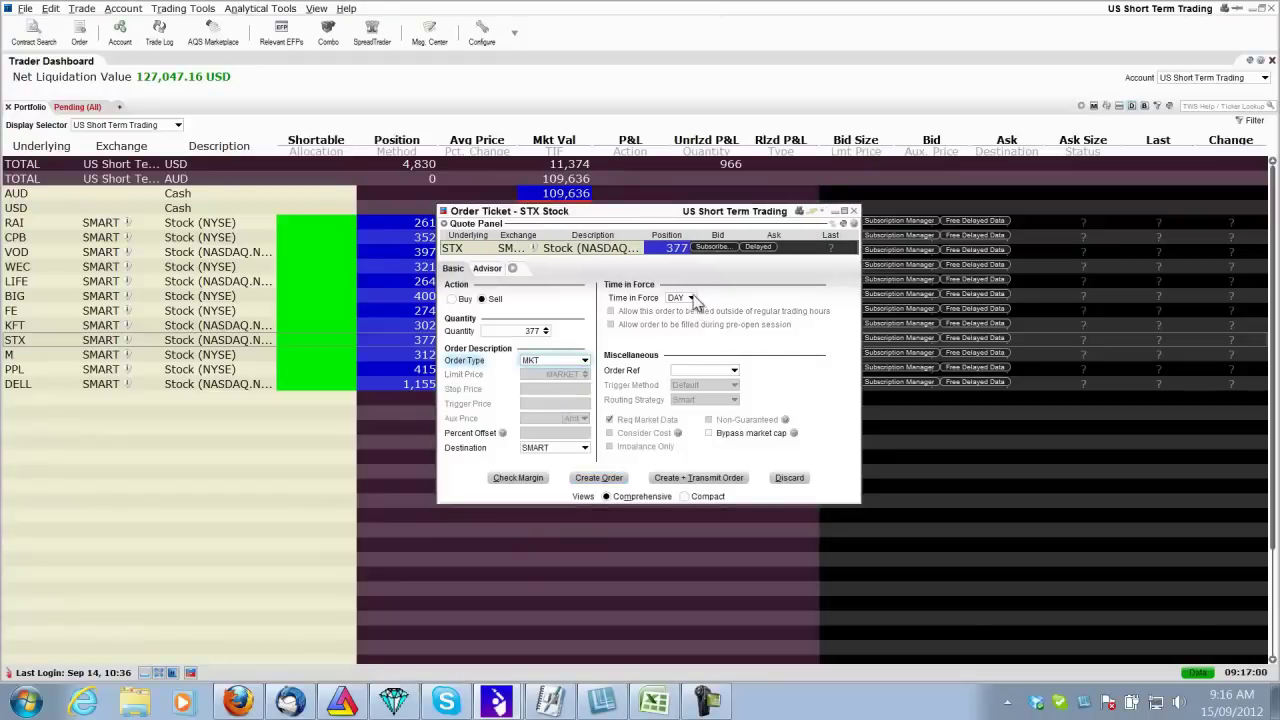
{"action": "left_click", "coordinate": [689, 298]}
{"action": "left_click", "coordinate": [680, 322]}
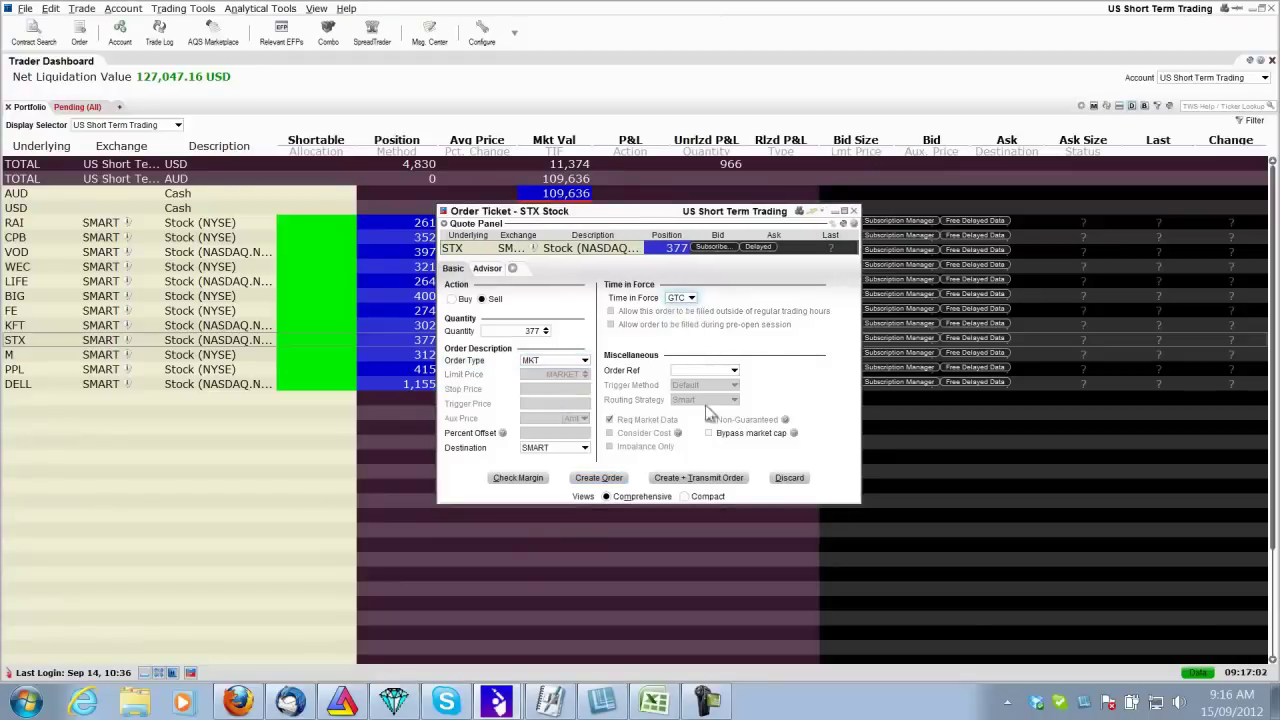
{"action": "left_click", "coordinate": [702, 480]}
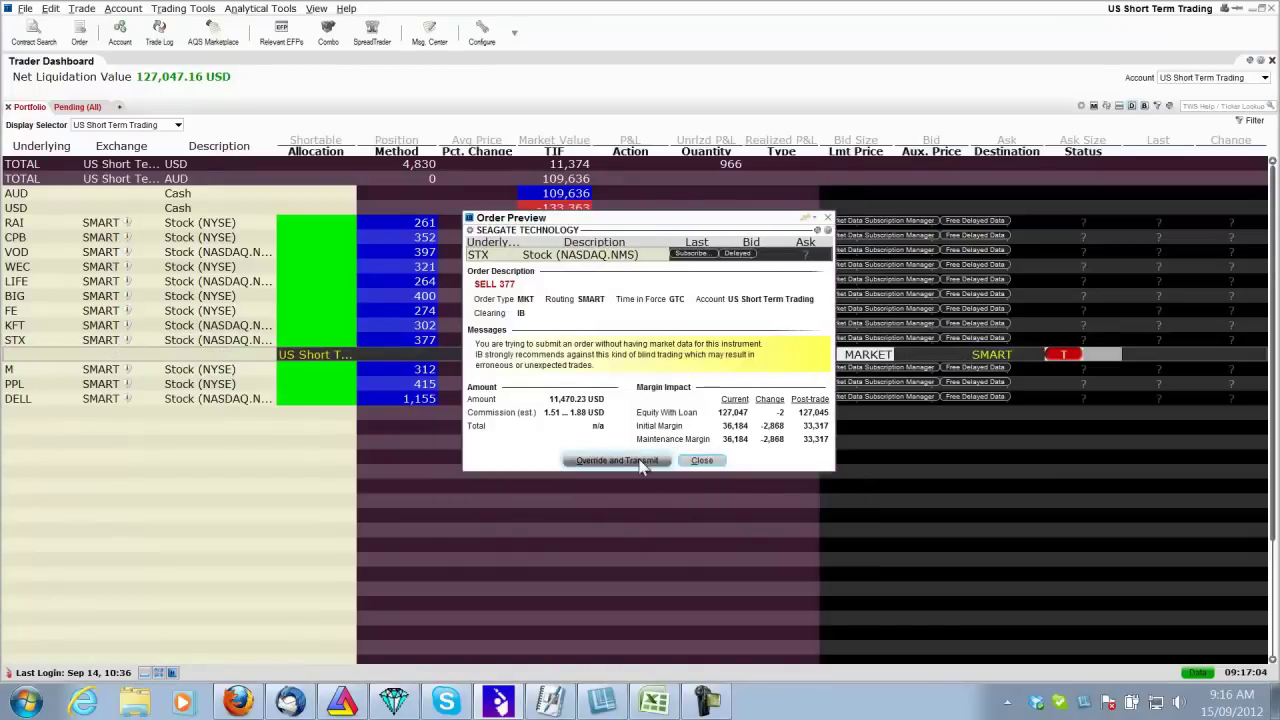
{"action": "left_click", "coordinate": [640, 468]}
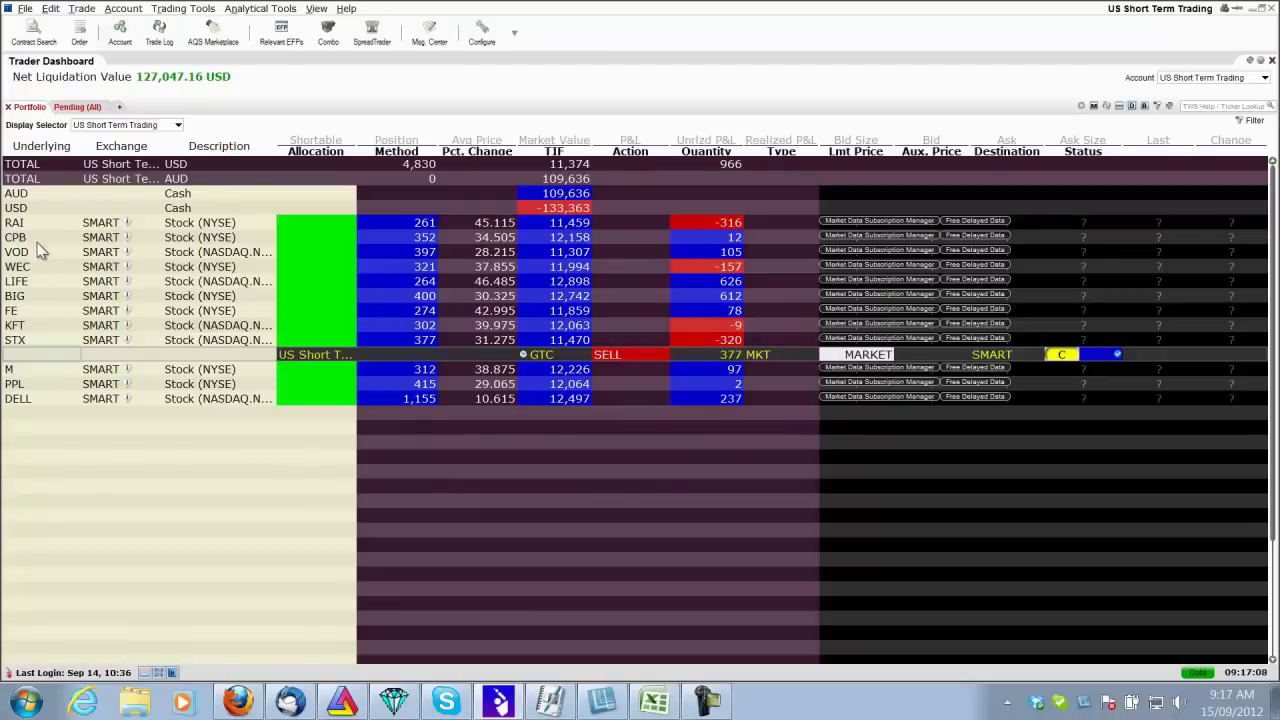
Transmit a GTC market sell order for the full BIG position.
{"action": "right_click", "coordinate": [30, 299]}
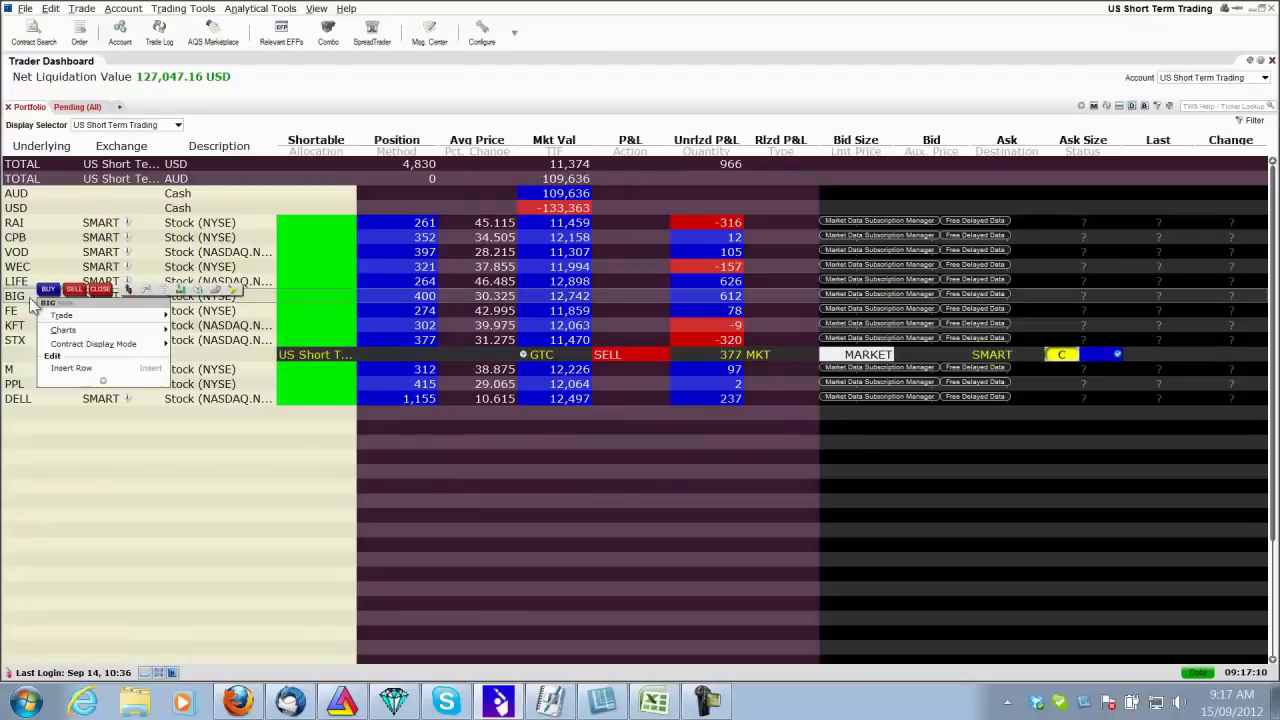
{"action": "key", "text": "Escape"}
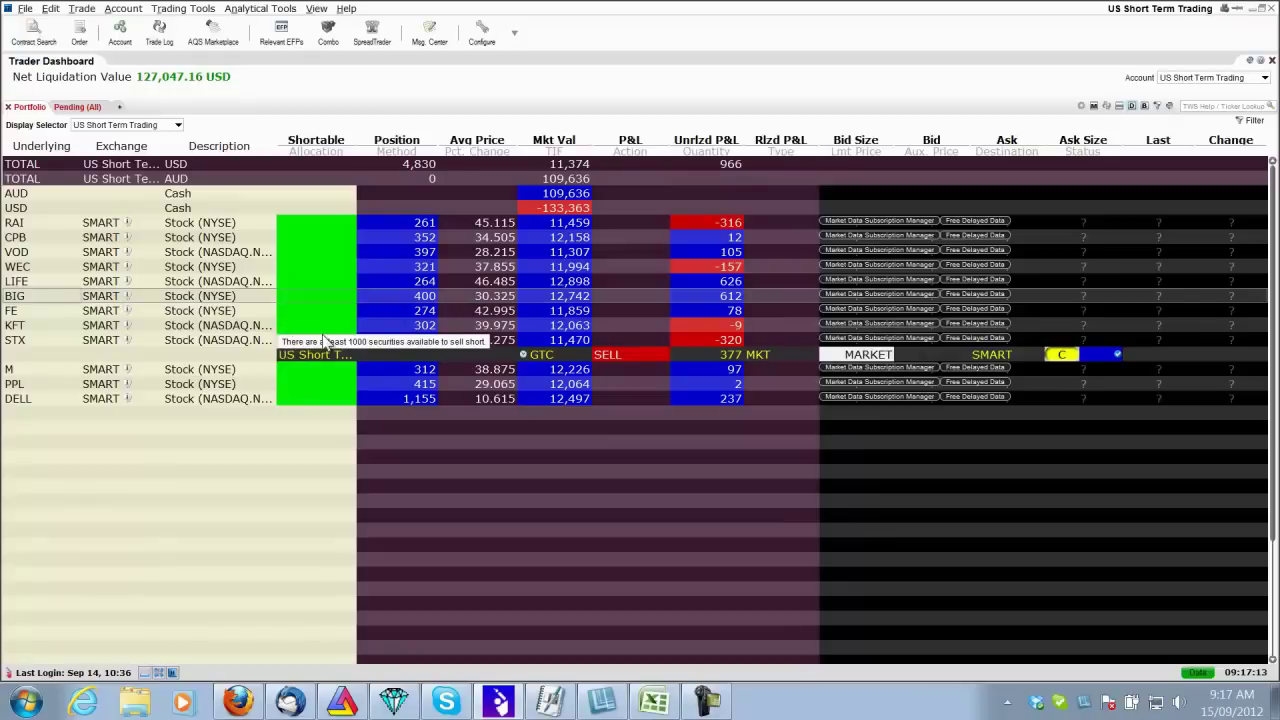
{"action": "left_click", "coordinate": [552, 360]}
{"action": "left_click", "coordinate": [545, 390]}
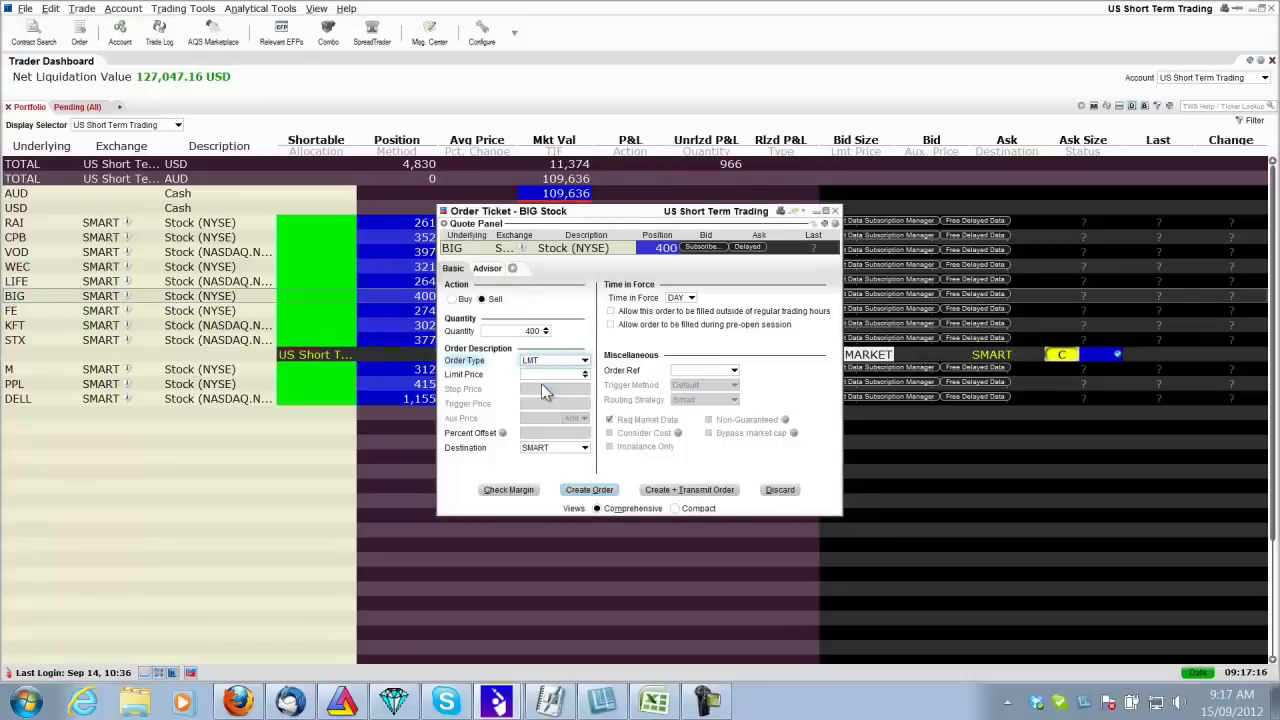
{"action": "left_click", "coordinate": [688, 297]}
{"action": "left_click", "coordinate": [680, 322]}
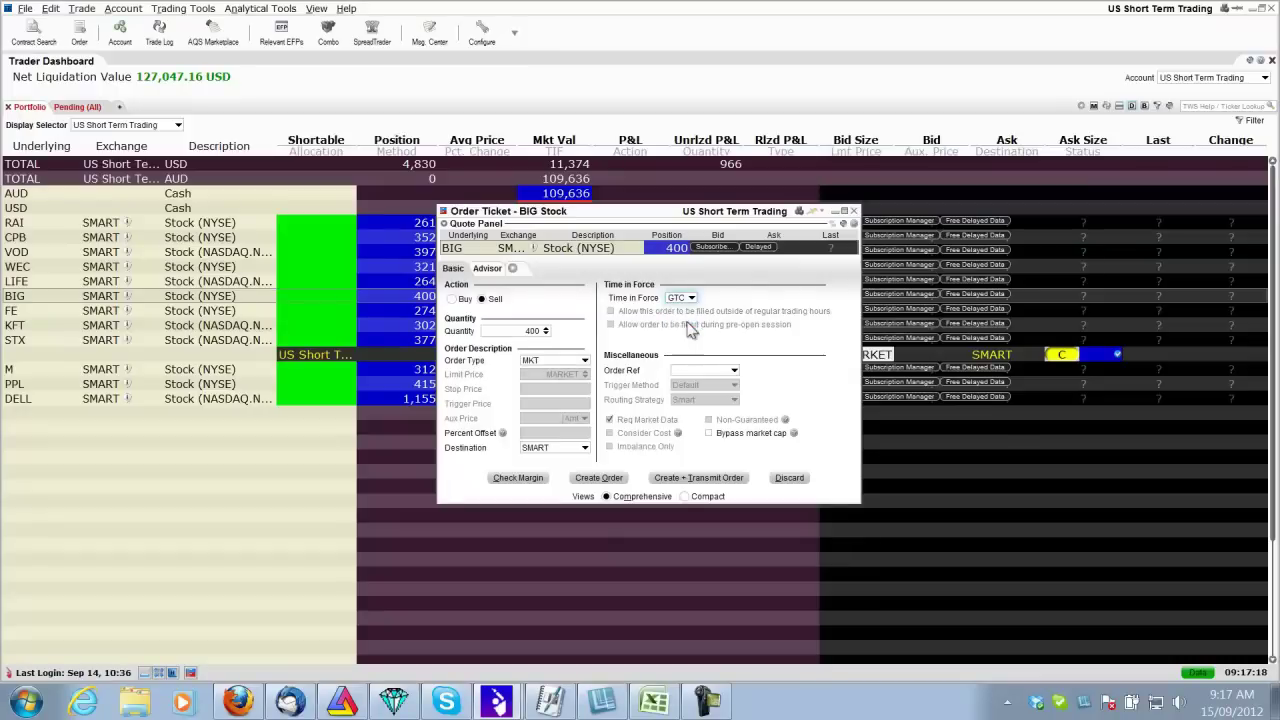
{"action": "left_click", "coordinate": [715, 476]}
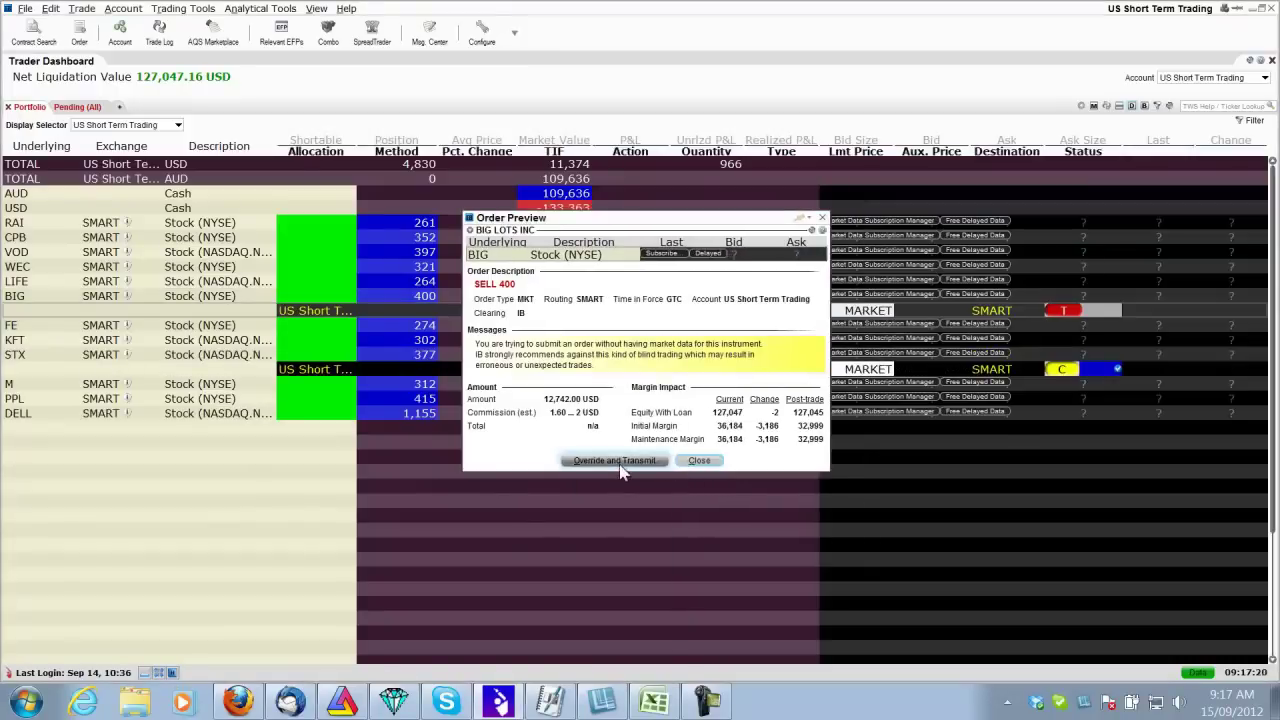
{"action": "left_click", "coordinate": [614, 461]}
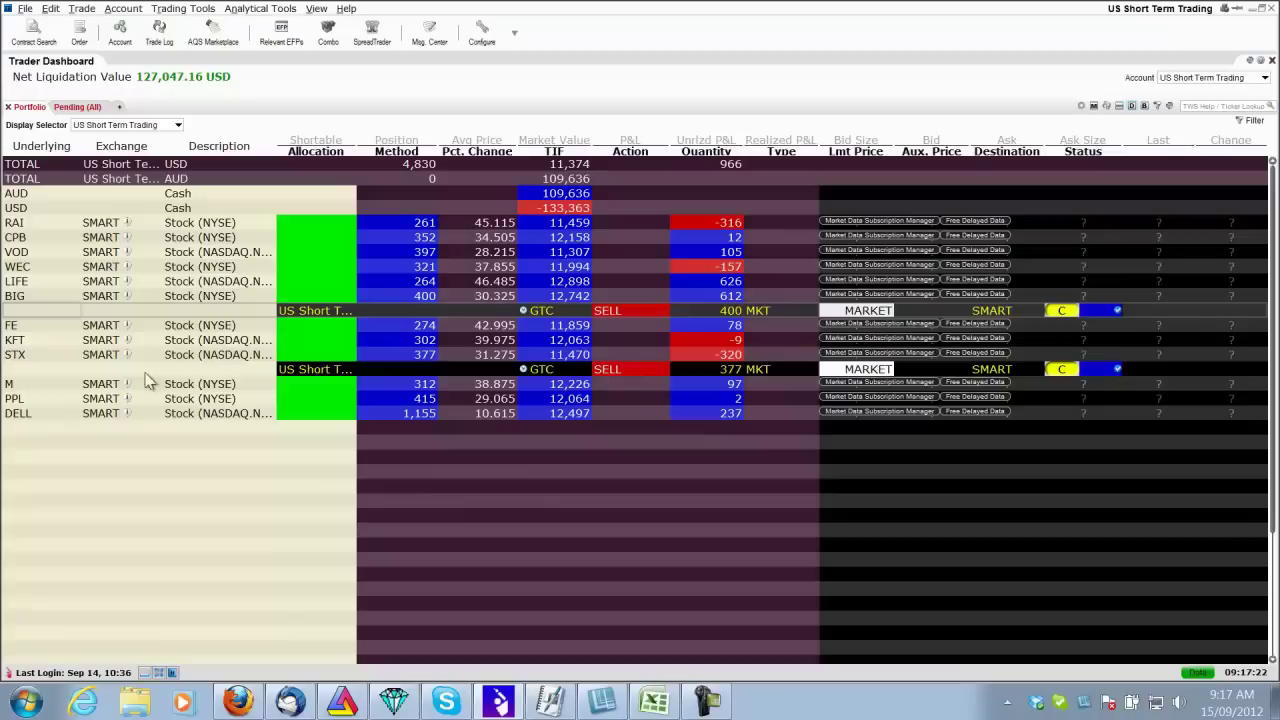
Transmit a GTC market sell order for the full RAI position of 261 shares.
{"action": "left_click", "coordinate": [25, 225]}
{"action": "right_click", "coordinate": [25, 225]}
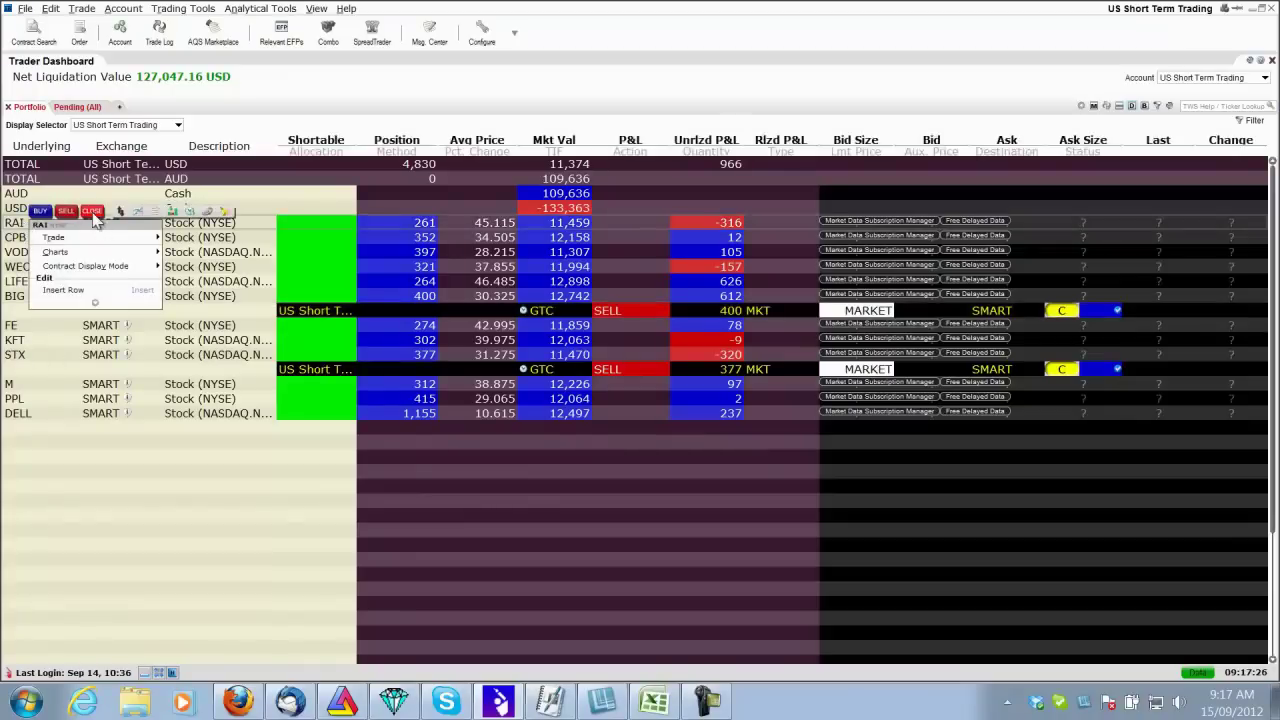
{"action": "left_click", "coordinate": [95, 220]}
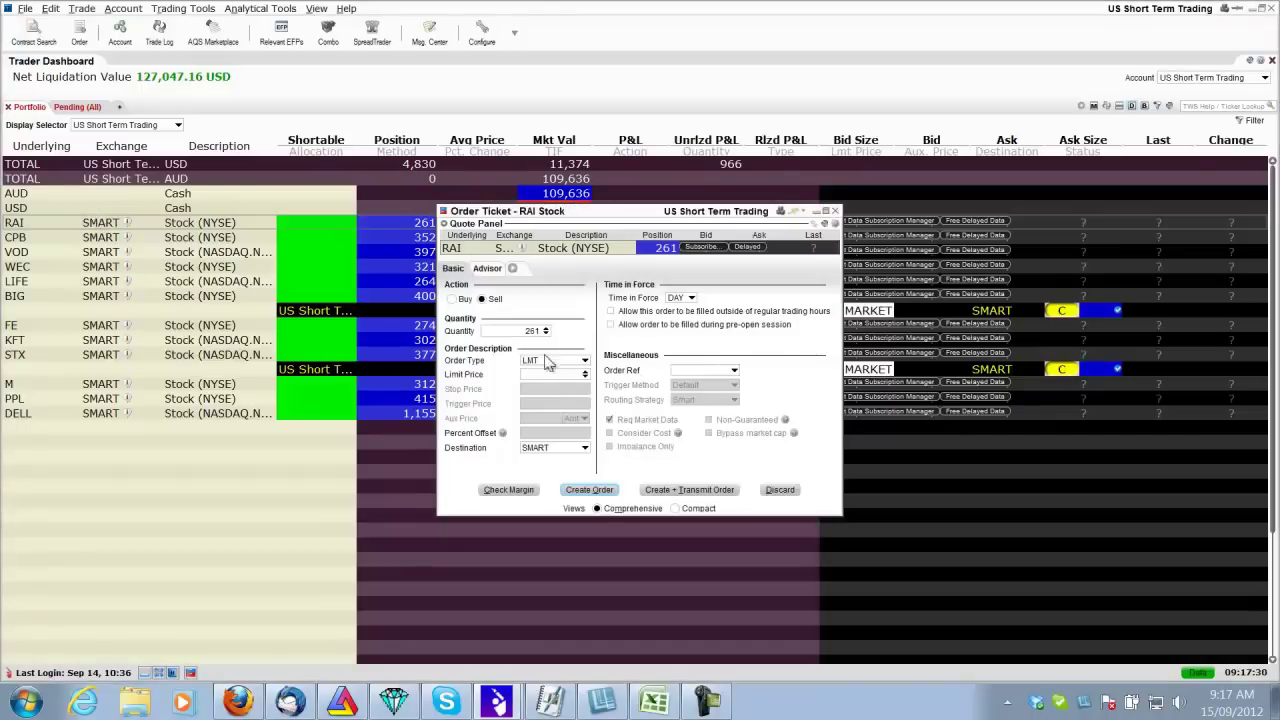
{"action": "left_click", "coordinate": [540, 361]}
{"action": "left_click", "coordinate": [529, 384]}
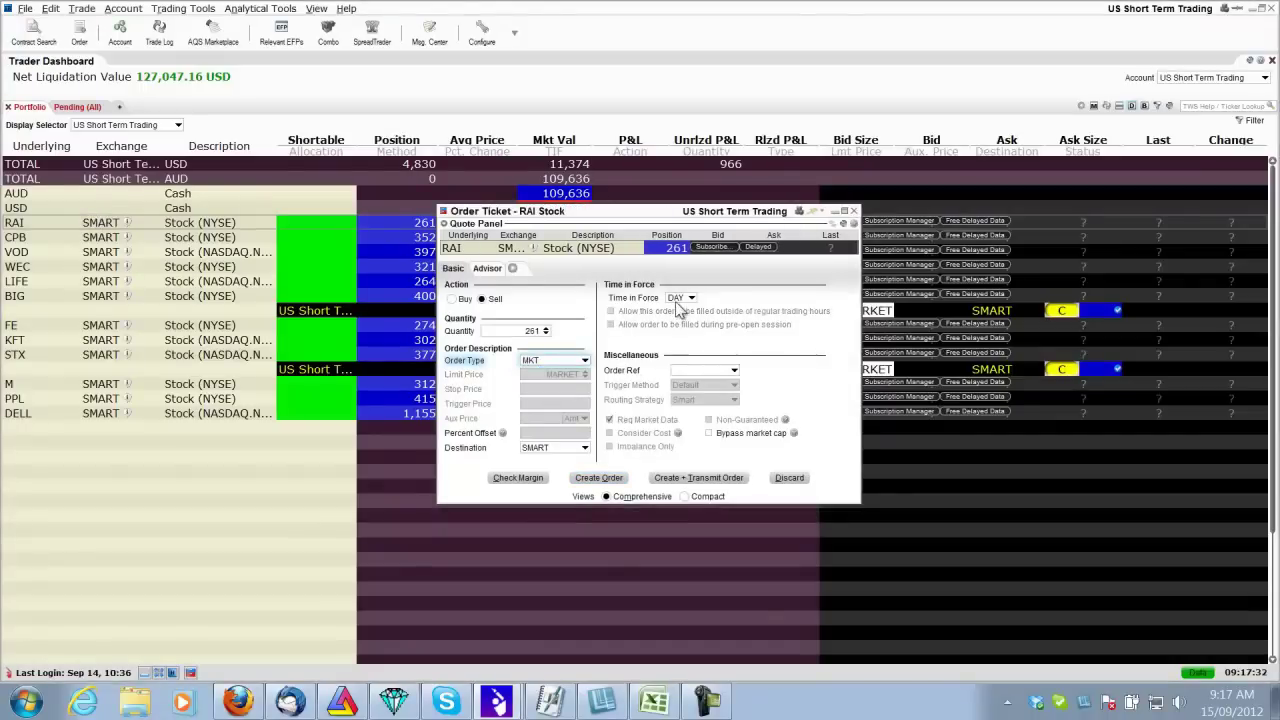
{"action": "left_click", "coordinate": [684, 298]}
{"action": "left_click", "coordinate": [677, 323]}
{"action": "left_click", "coordinate": [722, 478]}
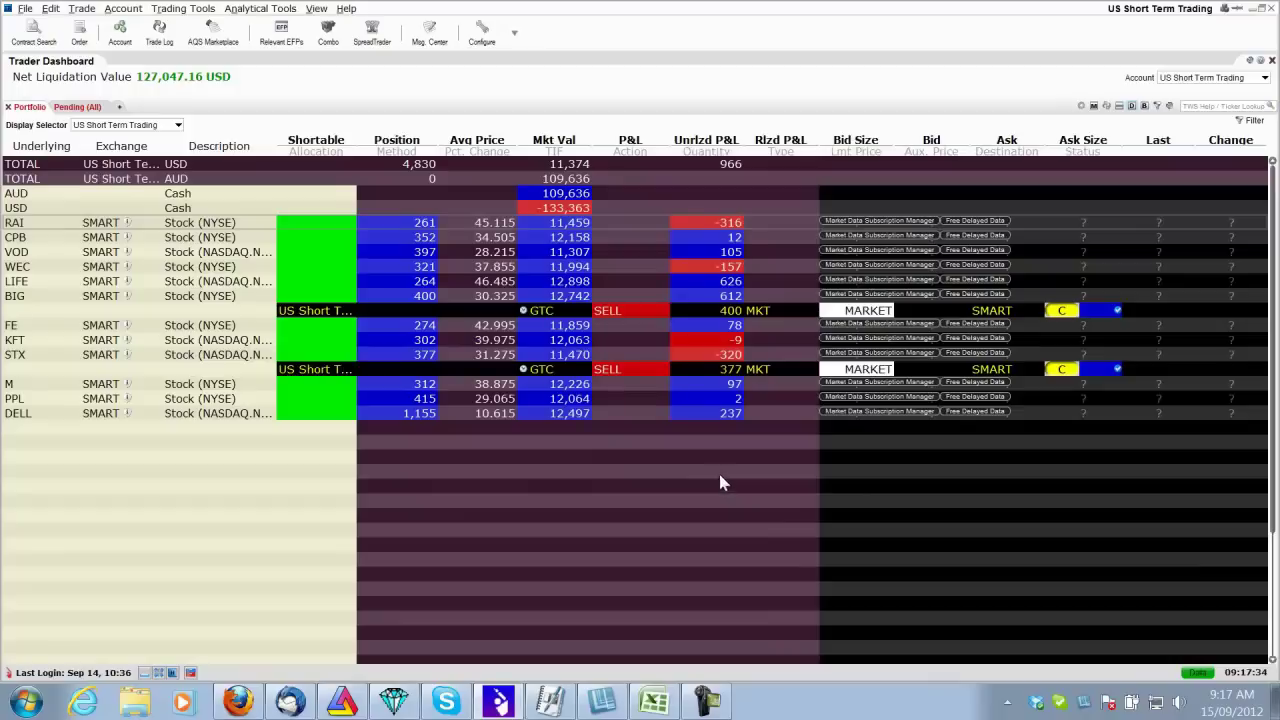
{"action": "left_click", "coordinate": [609, 461]}
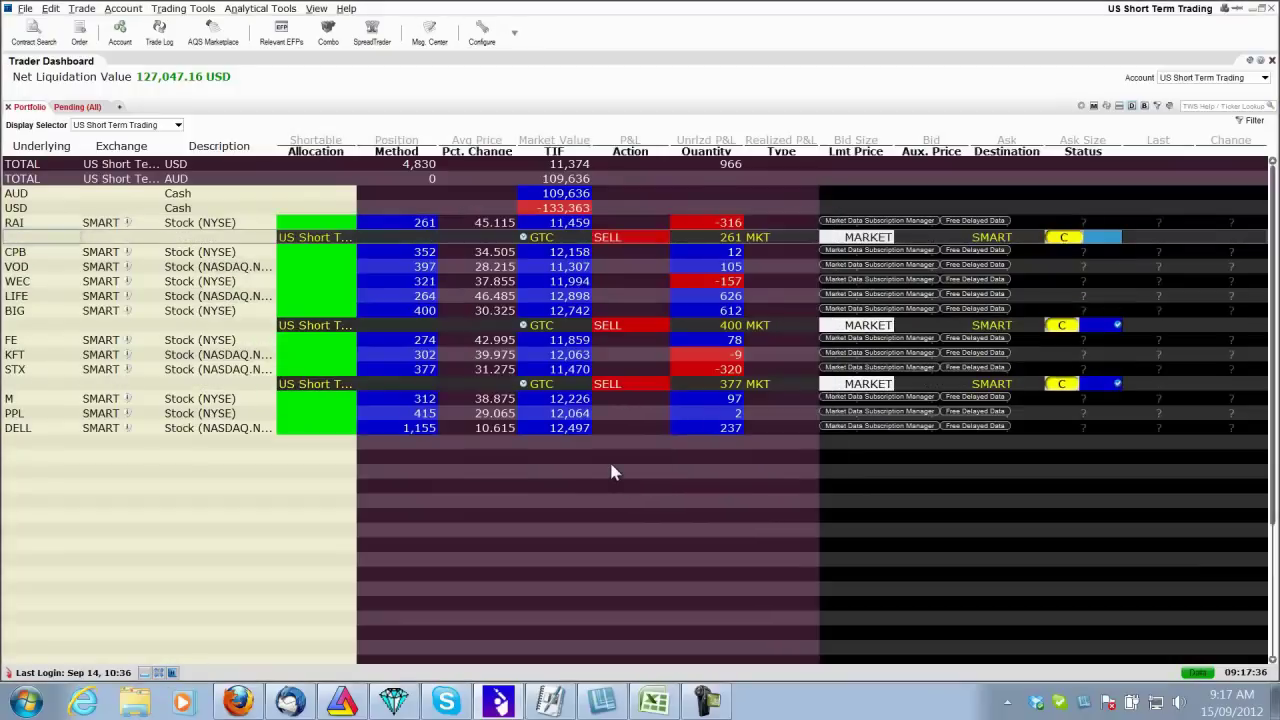
Add Intel's NASDAQ stock INTC as a new row below DELL.
{"action": "left_click", "coordinate": [43, 443]}
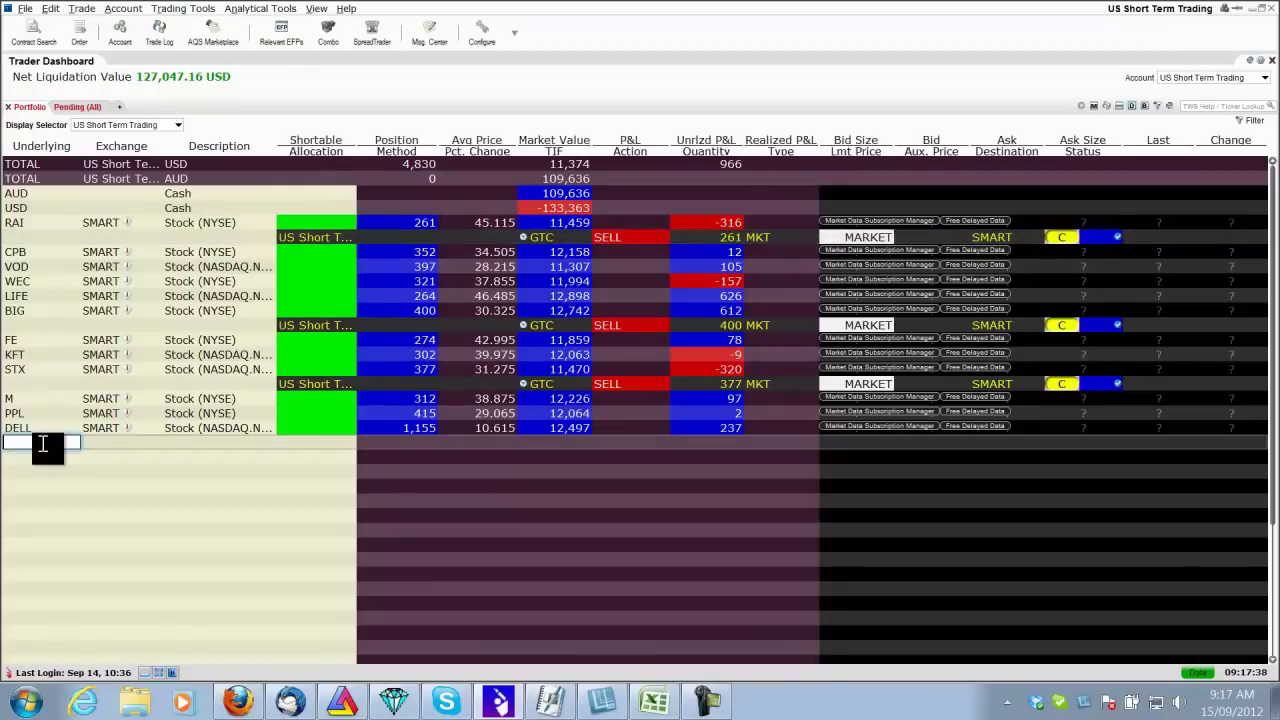
{"action": "type", "text": "intel"}
{"action": "key", "text": "BackSpace"}
{"action": "key", "text": "BackSpace"}
{"action": "key", "text": "BackSpace"}
{"action": "key", "text": "BackSpace"}
{"action": "key", "text": "BackSpace"}
{"action": "type", "text": "intc"}
{"action": "key", "text": "Return"}
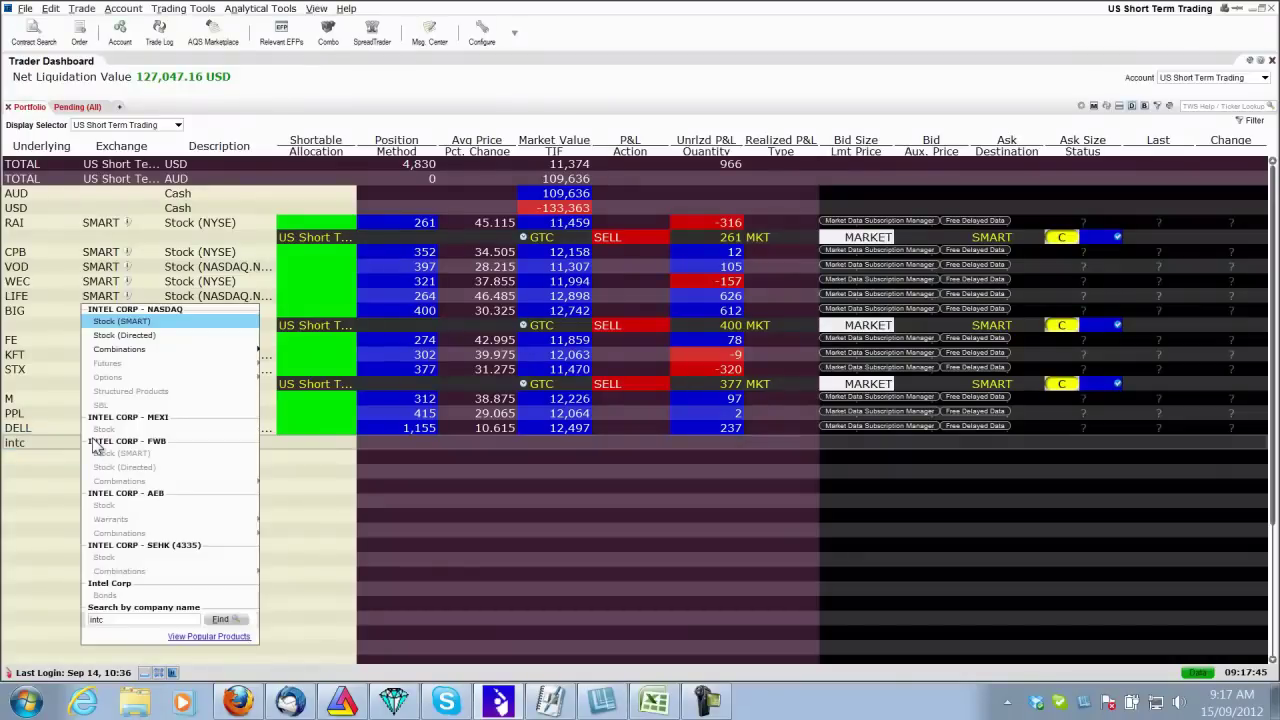
{"action": "left_click", "coordinate": [121, 321]}
Buy 548 INTC with a DAY limit order at 23.05 and transmit it.
{"action": "right_click", "coordinate": [66, 445]}
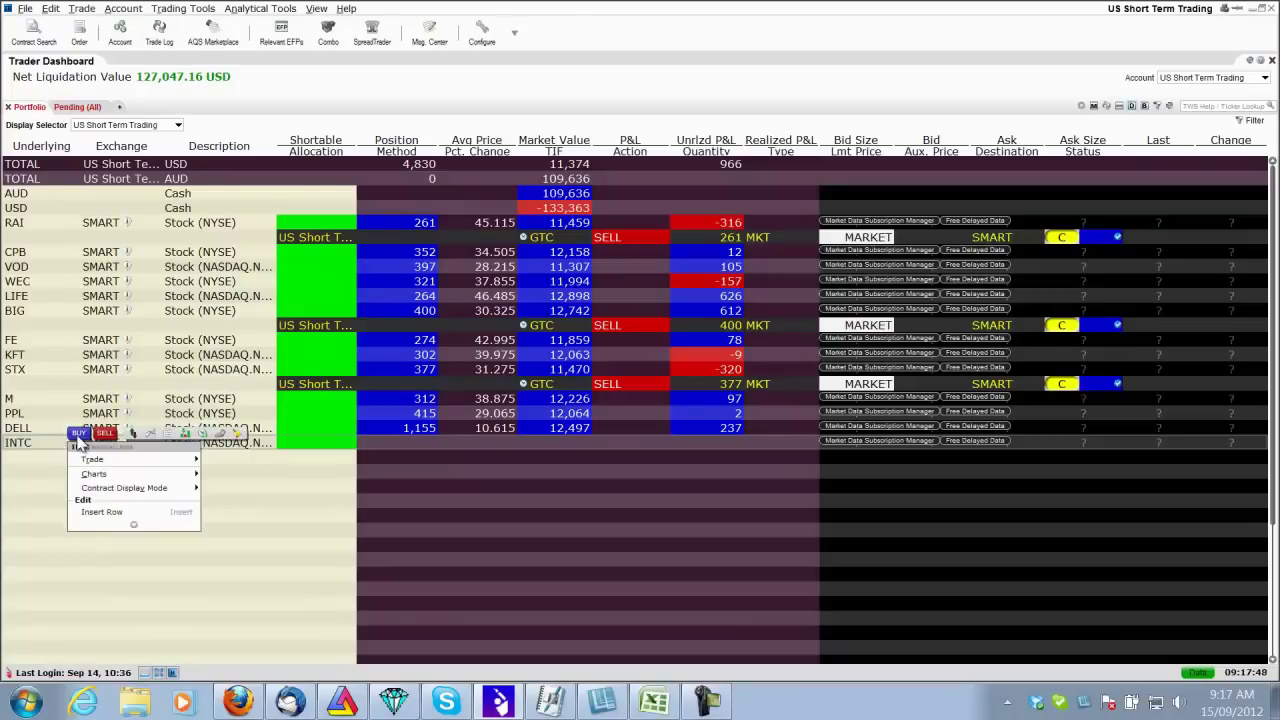
{"action": "left_click", "coordinate": [78, 433]}
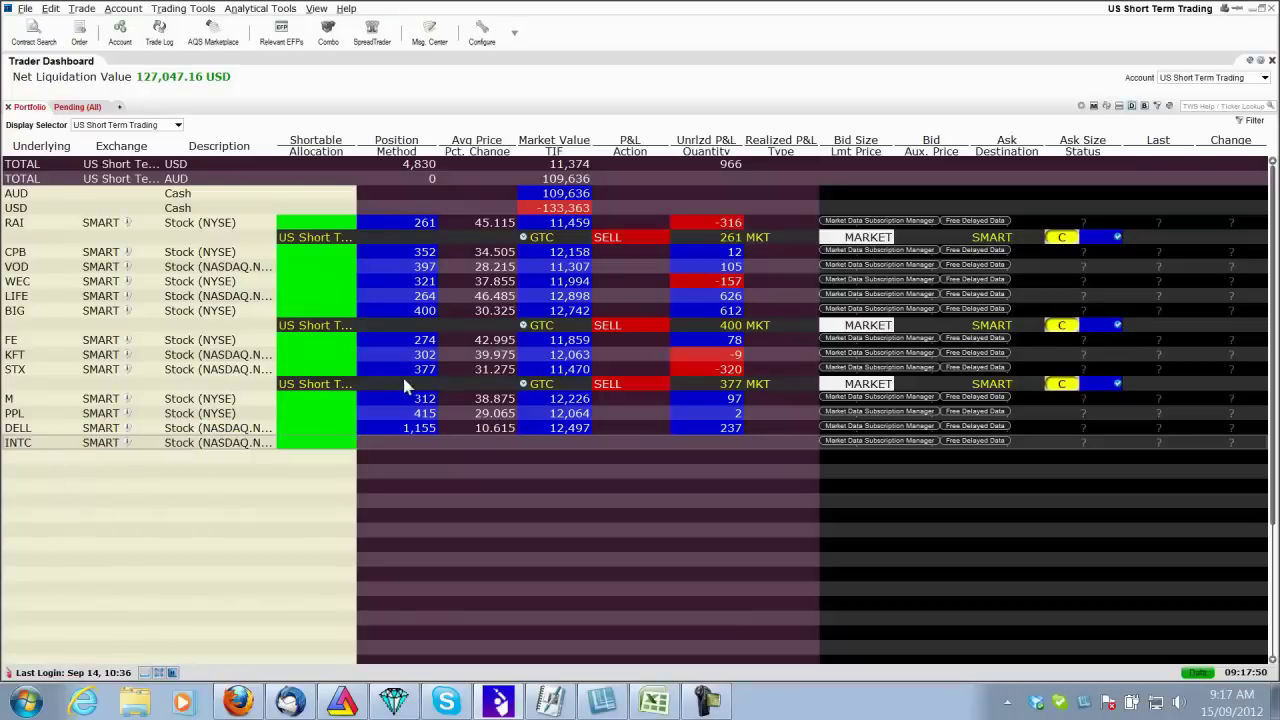
{"action": "double_click", "coordinate": [532, 331]}
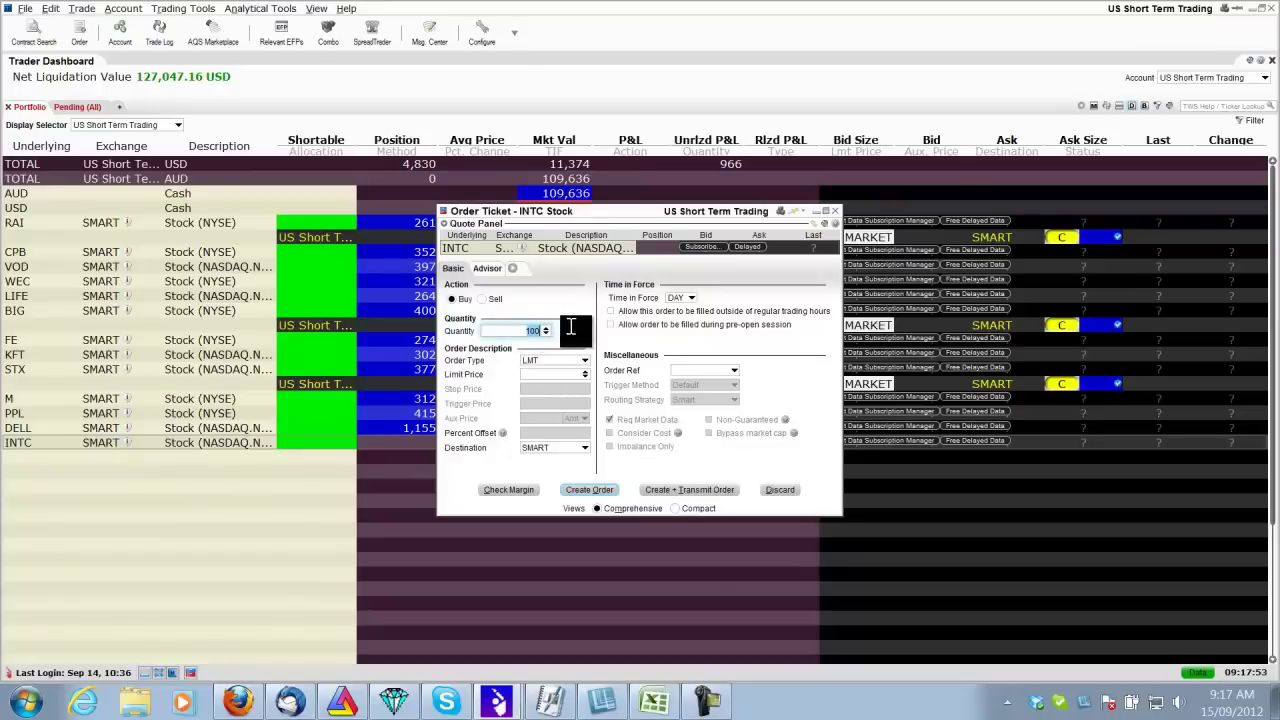
{"action": "type", "text": "548"}
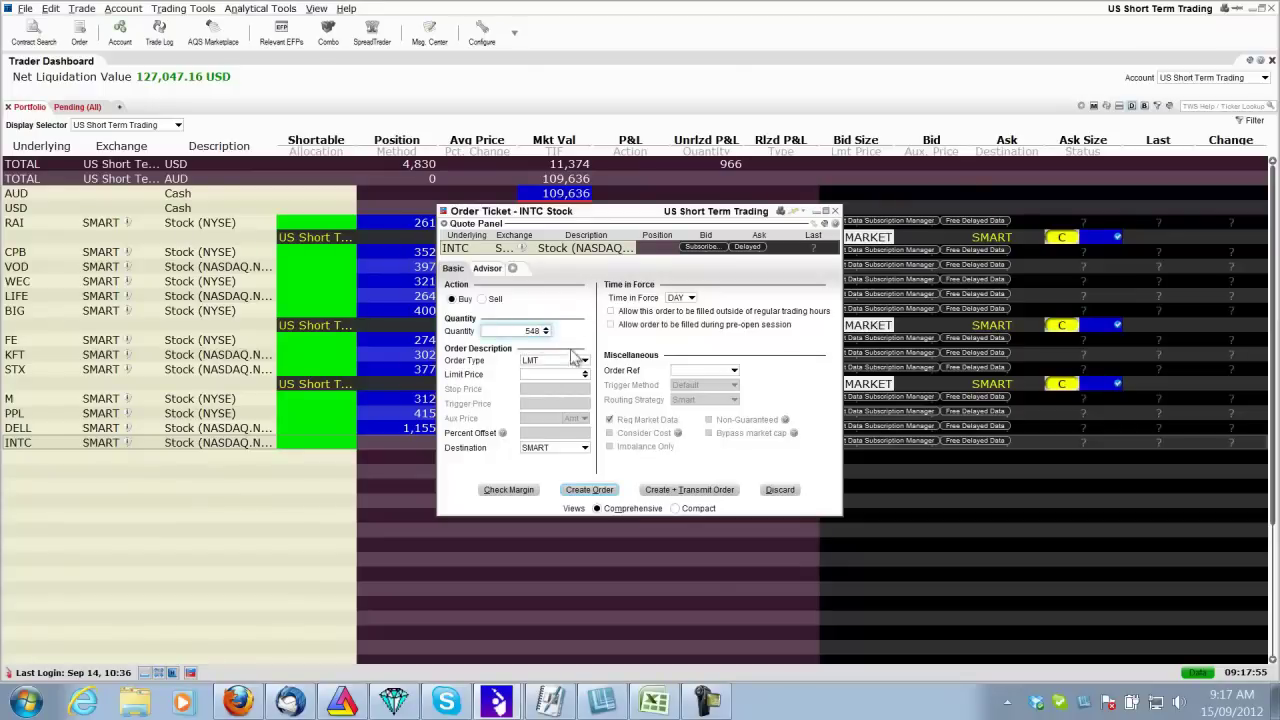
{"action": "left_click", "coordinate": [567, 374]}
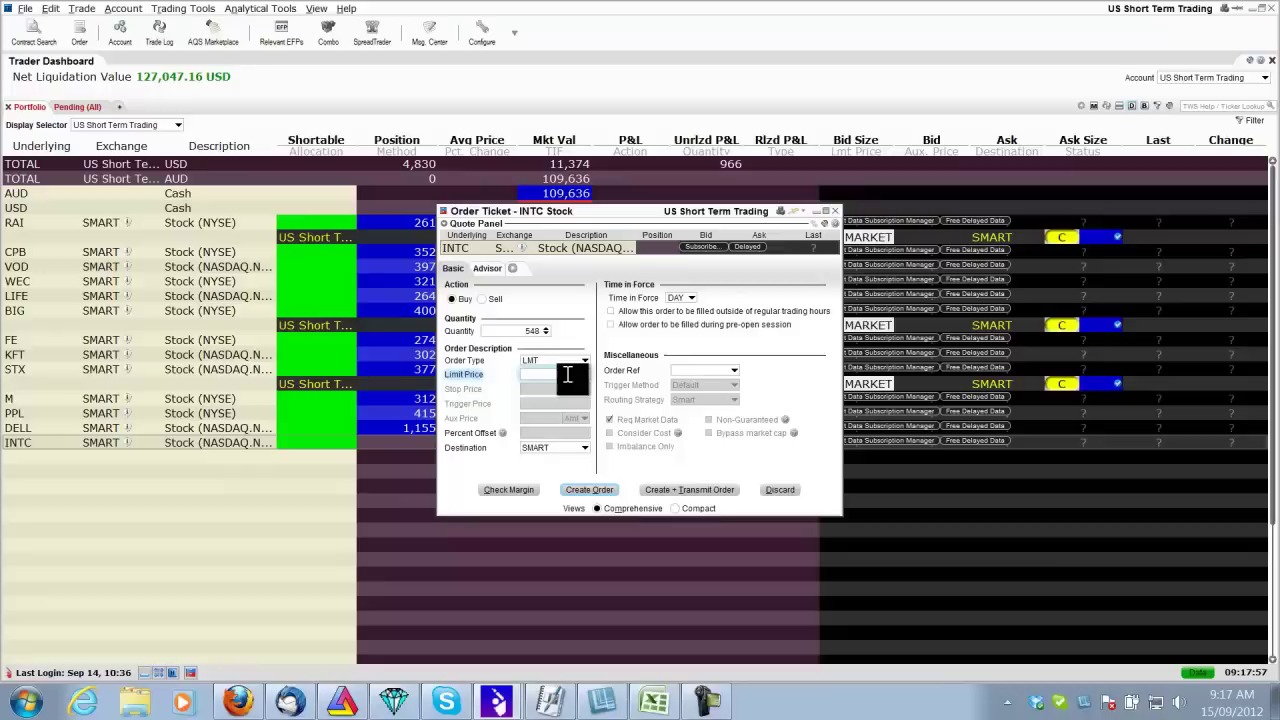
{"action": "type", "text": "23.05"}
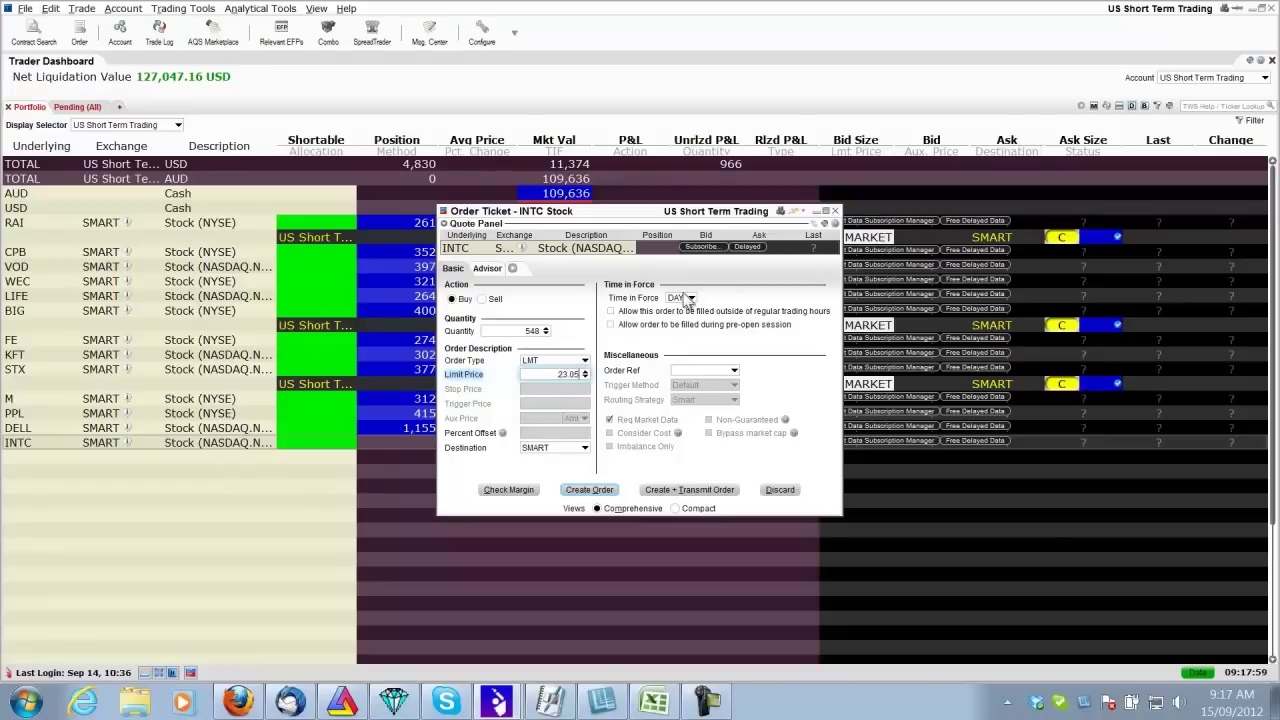
{"action": "left_click", "coordinate": [713, 490]}
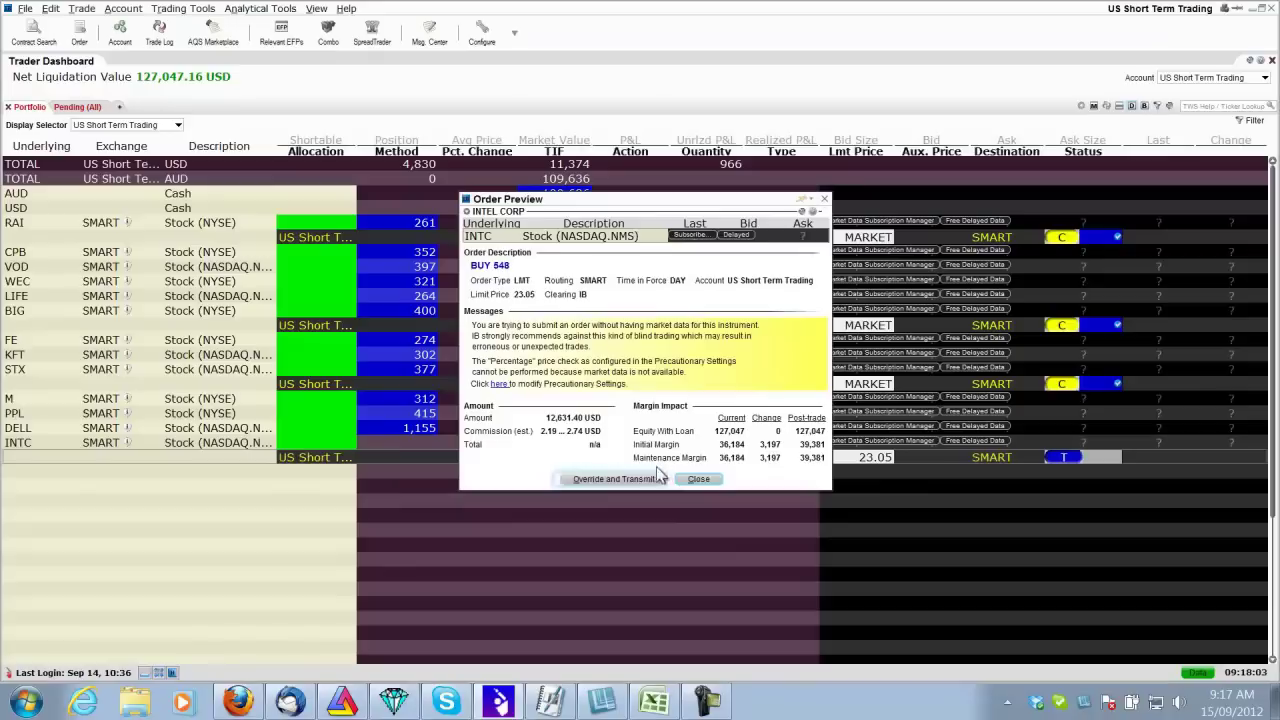
{"action": "left_click", "coordinate": [632, 477]}
Add the ABC NYSE stock as a new row below INTC.
{"action": "left_click", "coordinate": [25, 474]}
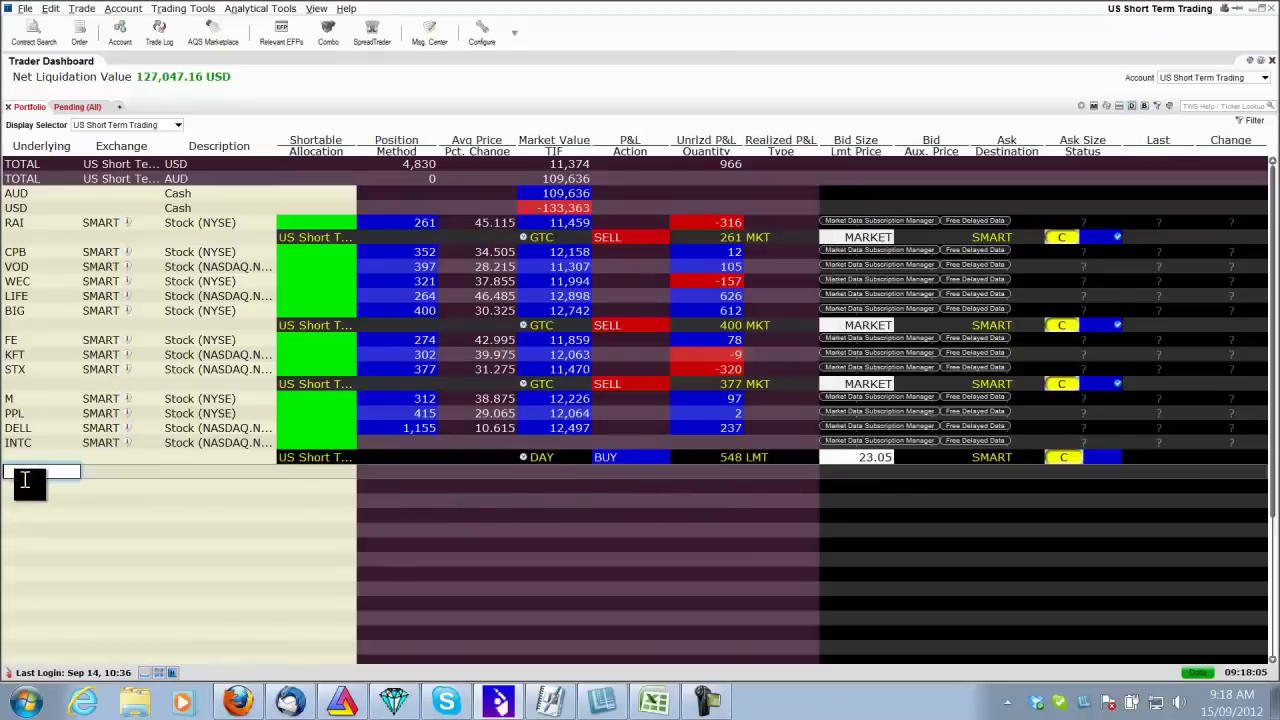
{"action": "type", "text": "abc"}
{"action": "key", "text": "Return"}
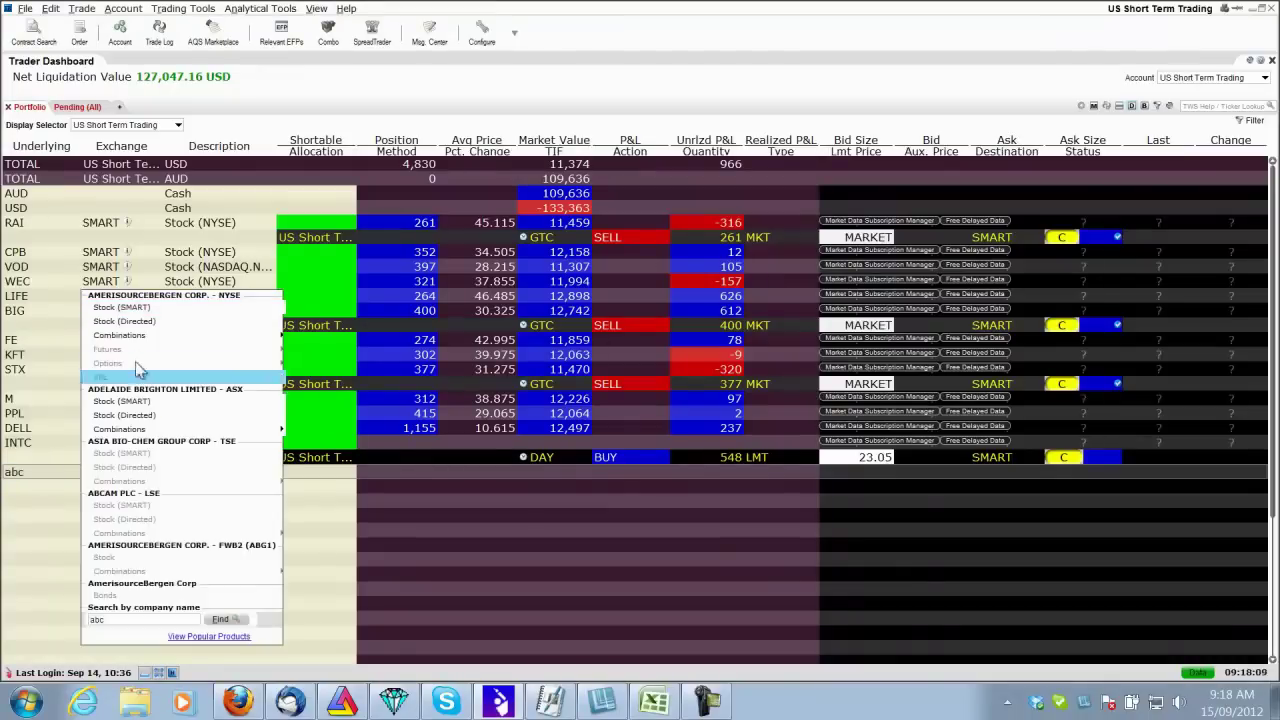
{"action": "left_click", "coordinate": [118, 306]}
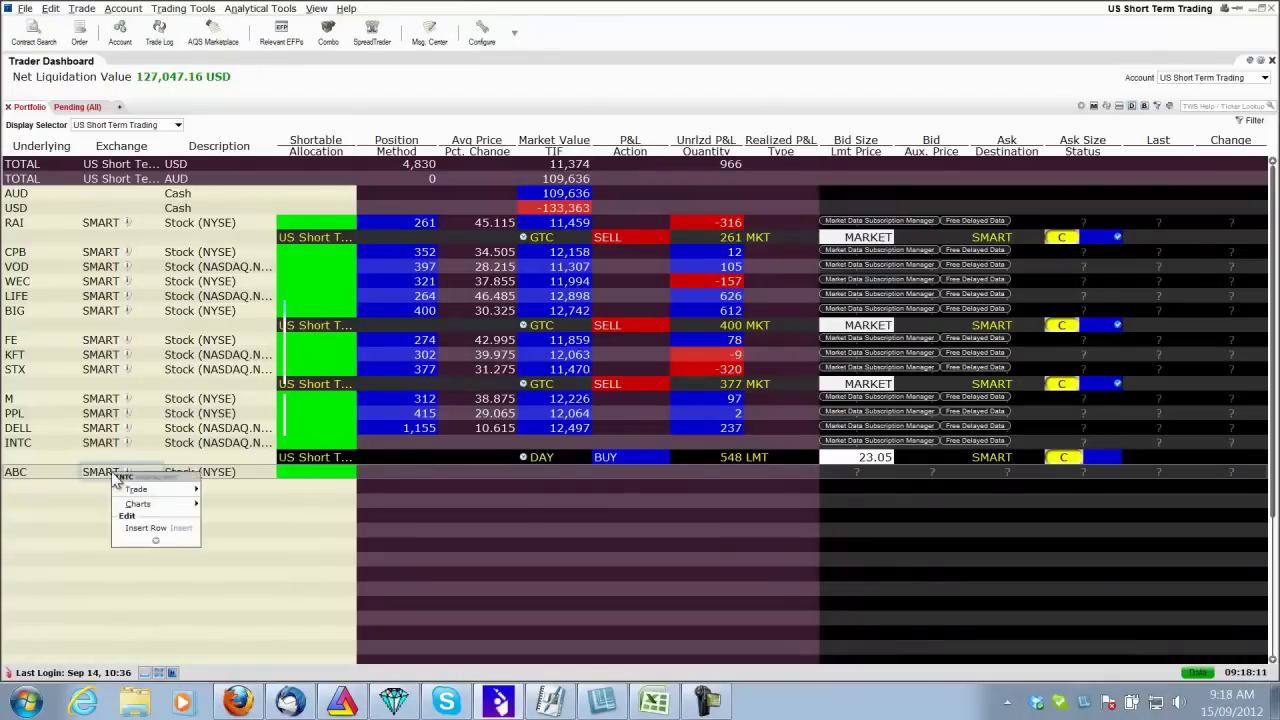
Transmit a DAY limit buy for 342 ABC shares, entering 23.05 as the limit price.
{"action": "key", "text": "ctrl+t"}
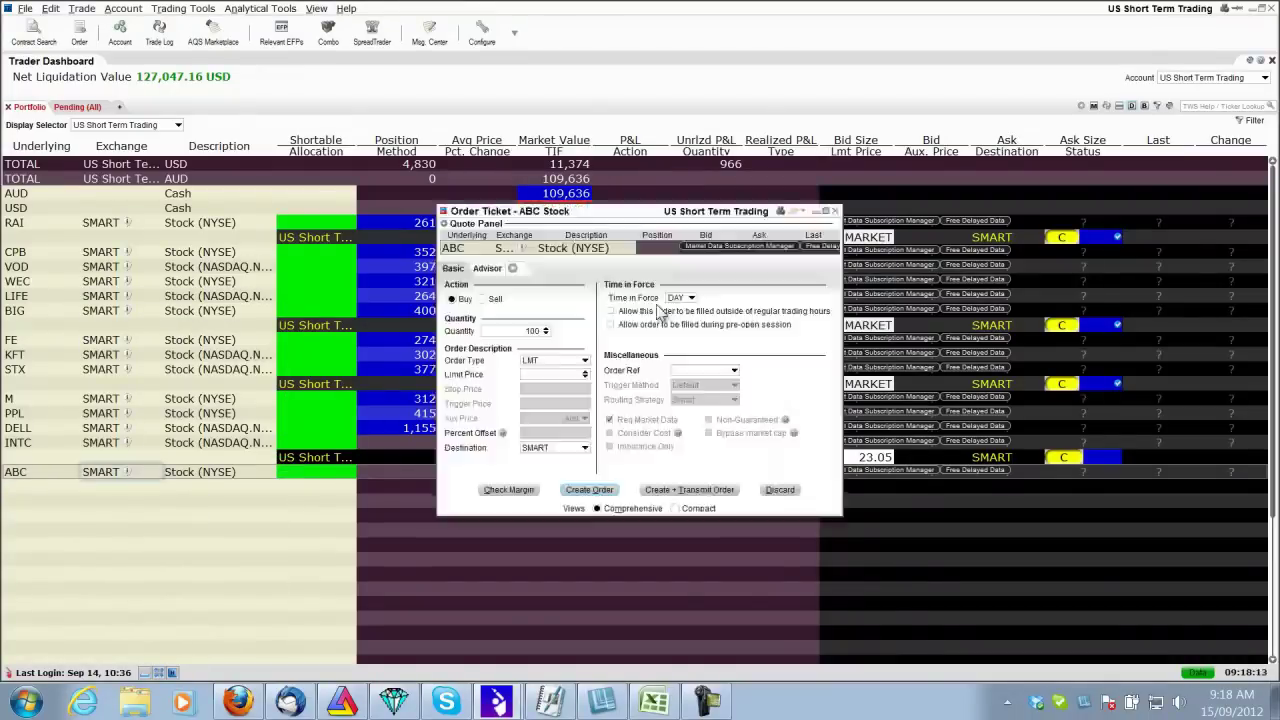
{"action": "left_click", "coordinate": [539, 331]}
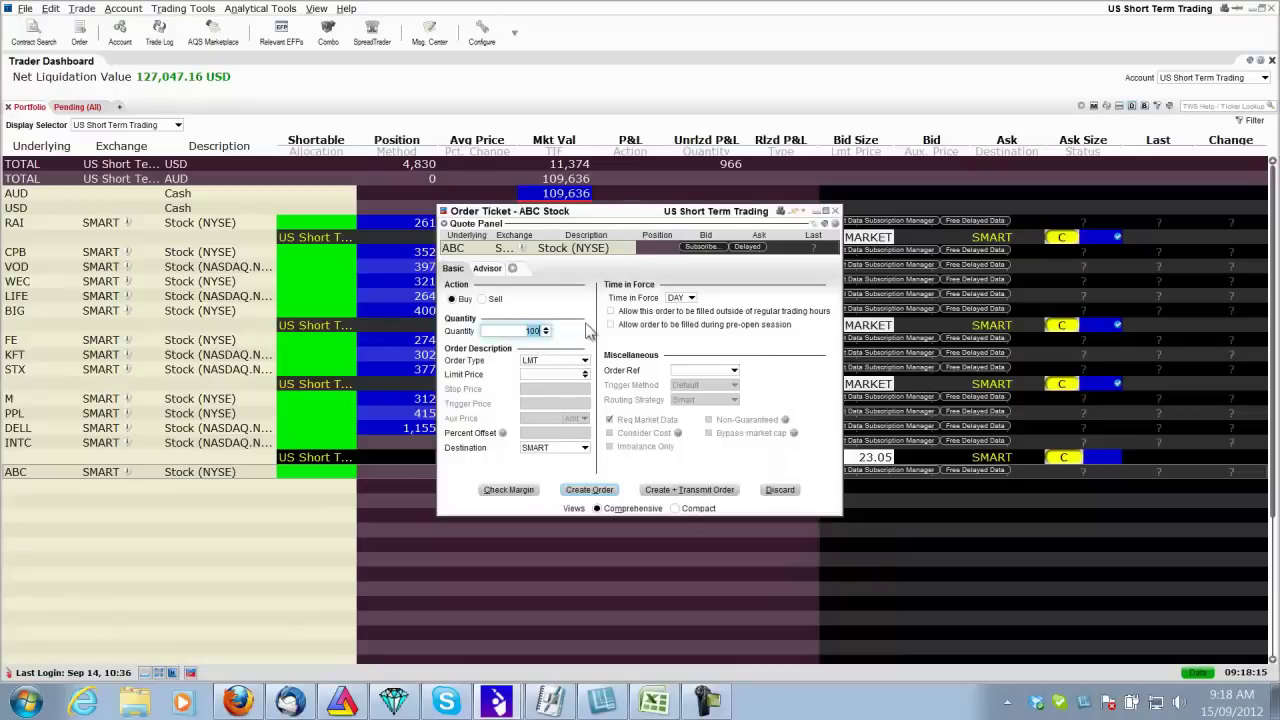
{"action": "type", "text": "342"}
{"action": "left_click", "coordinate": [567, 376]}
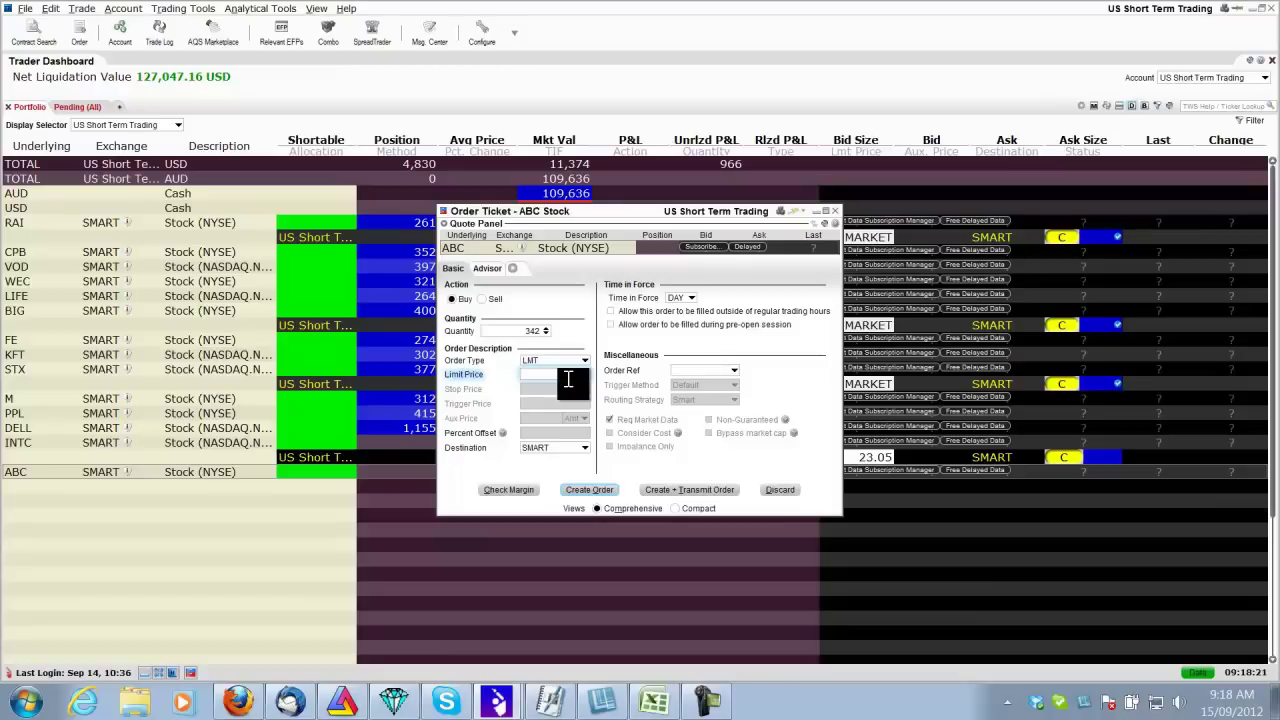
{"action": "type", "text": "23.05"}
{"action": "left_click", "coordinate": [714, 489]}
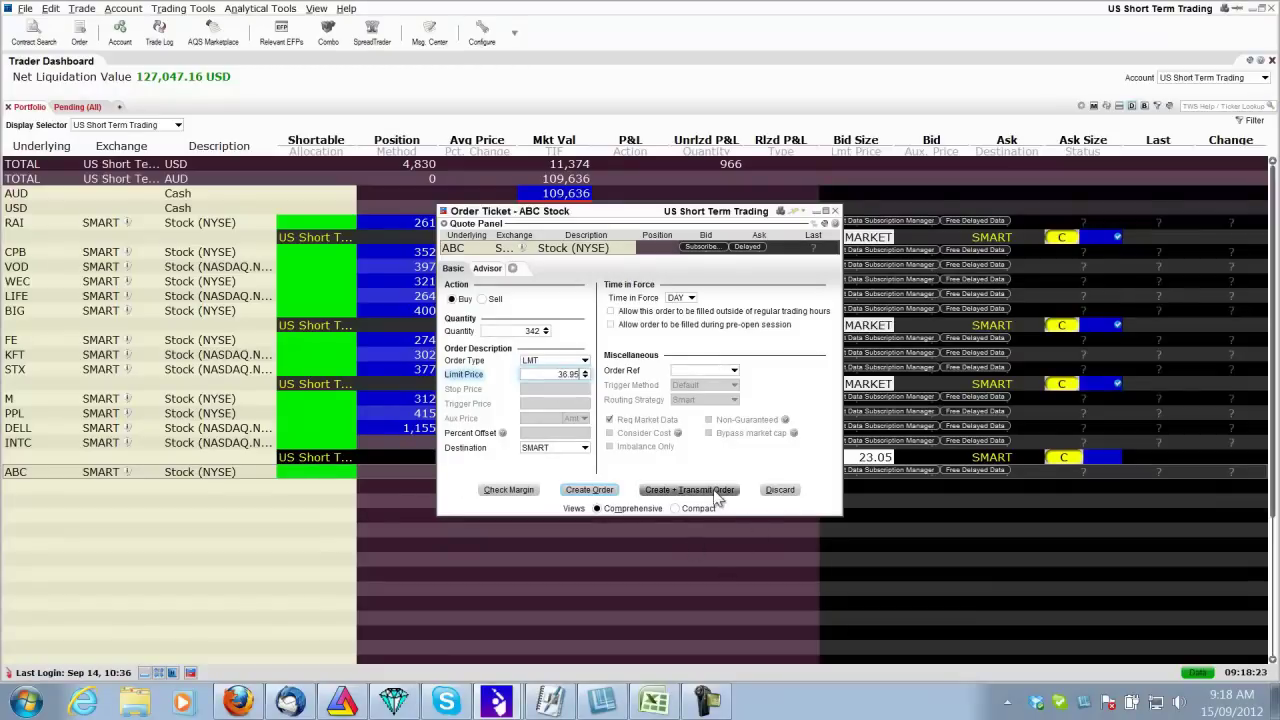
{"action": "left_click", "coordinate": [645, 479]}
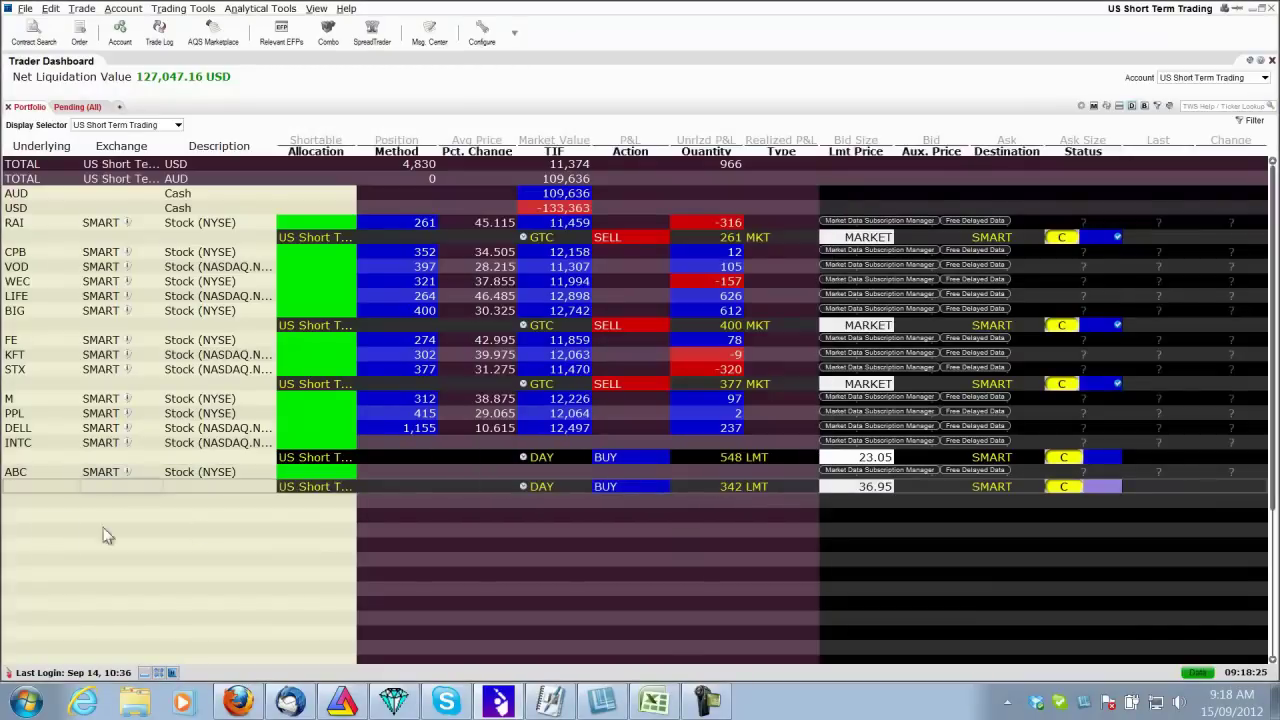
Add the DPS stock as a new row below ABC.
{"action": "left_click", "coordinate": [35, 498]}
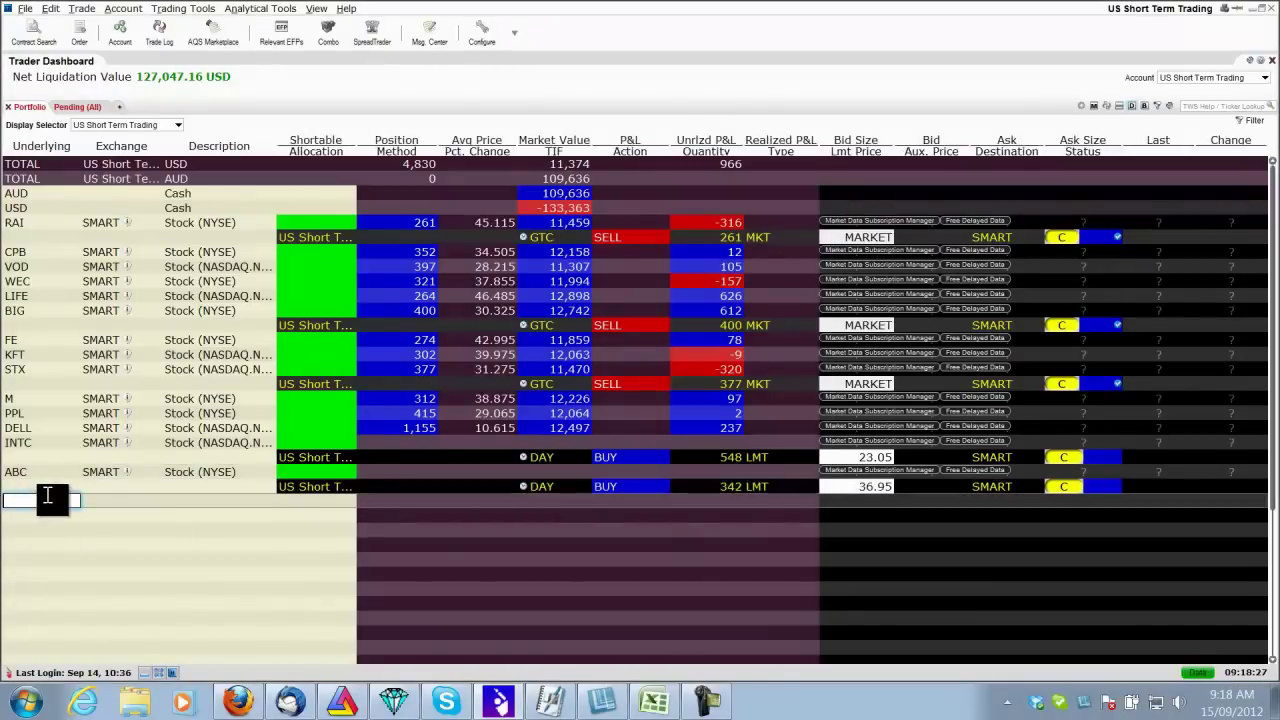
{"action": "type", "text": "dps"}
{"action": "key", "text": "Return"}
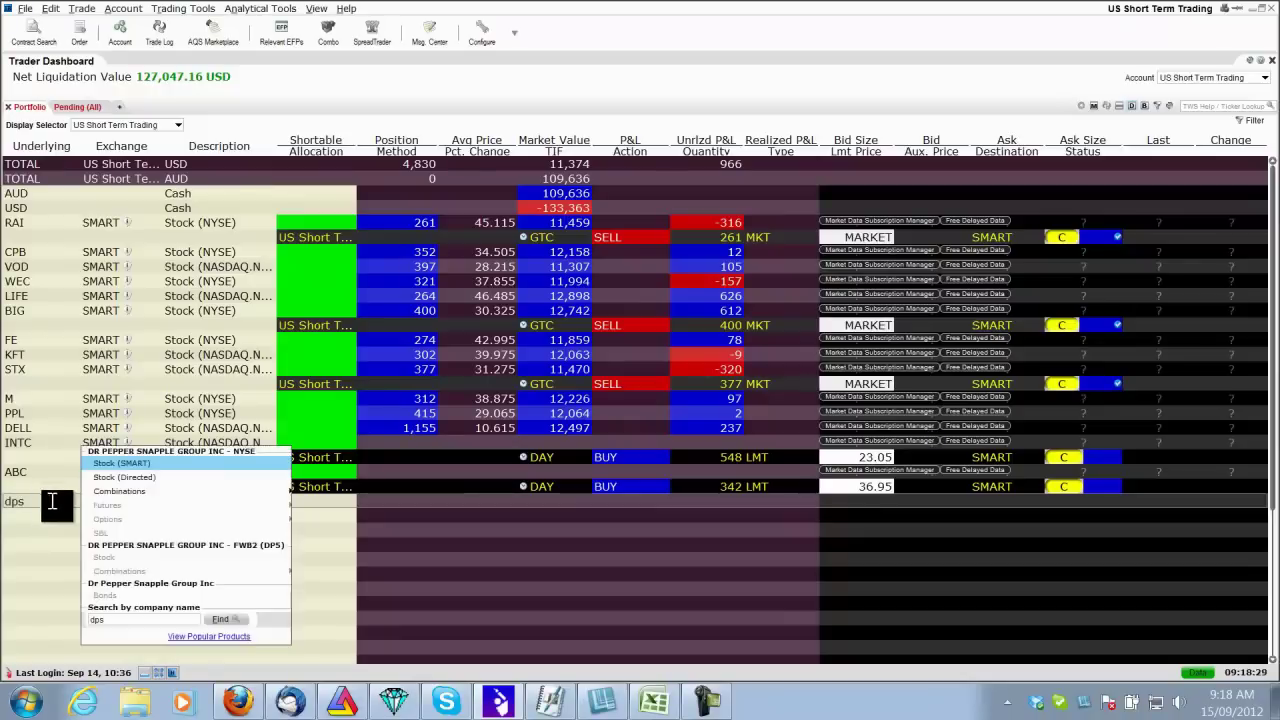
{"action": "left_click", "coordinate": [132, 472]}
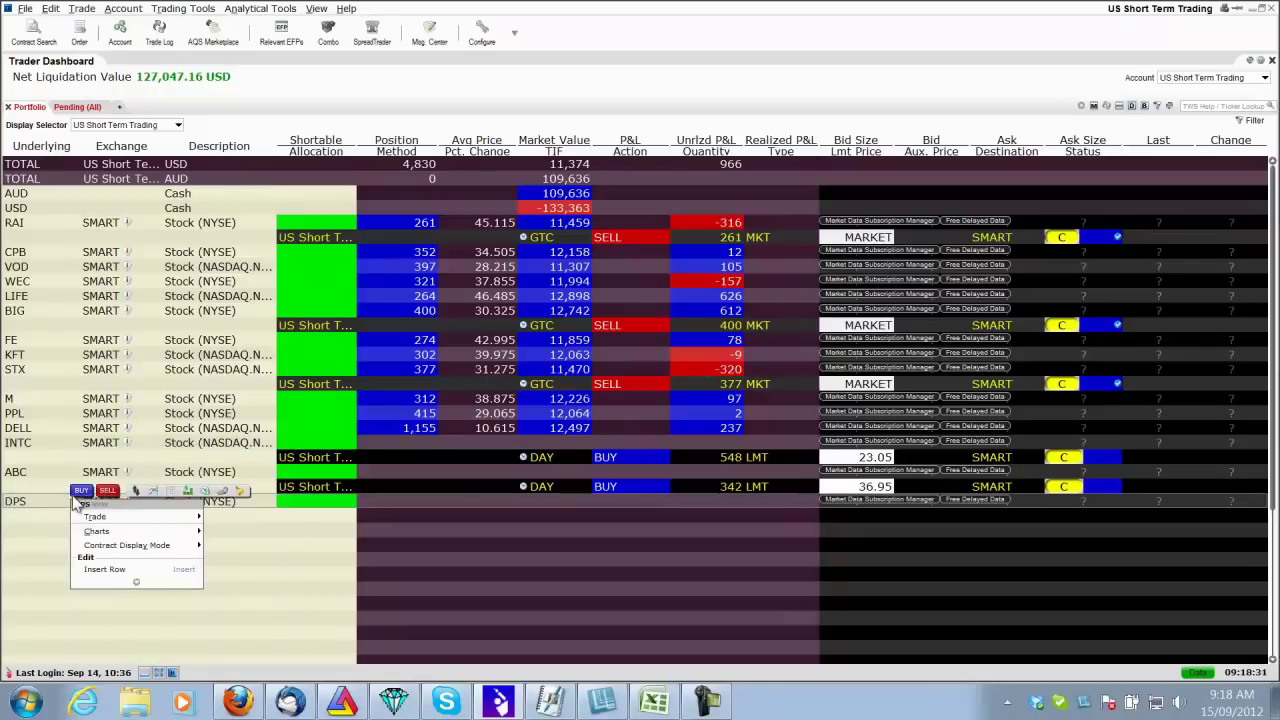
Transmit a DAY limit buy for 287 DPS shares at 44.07.
{"action": "left_click", "coordinate": [80, 500]}
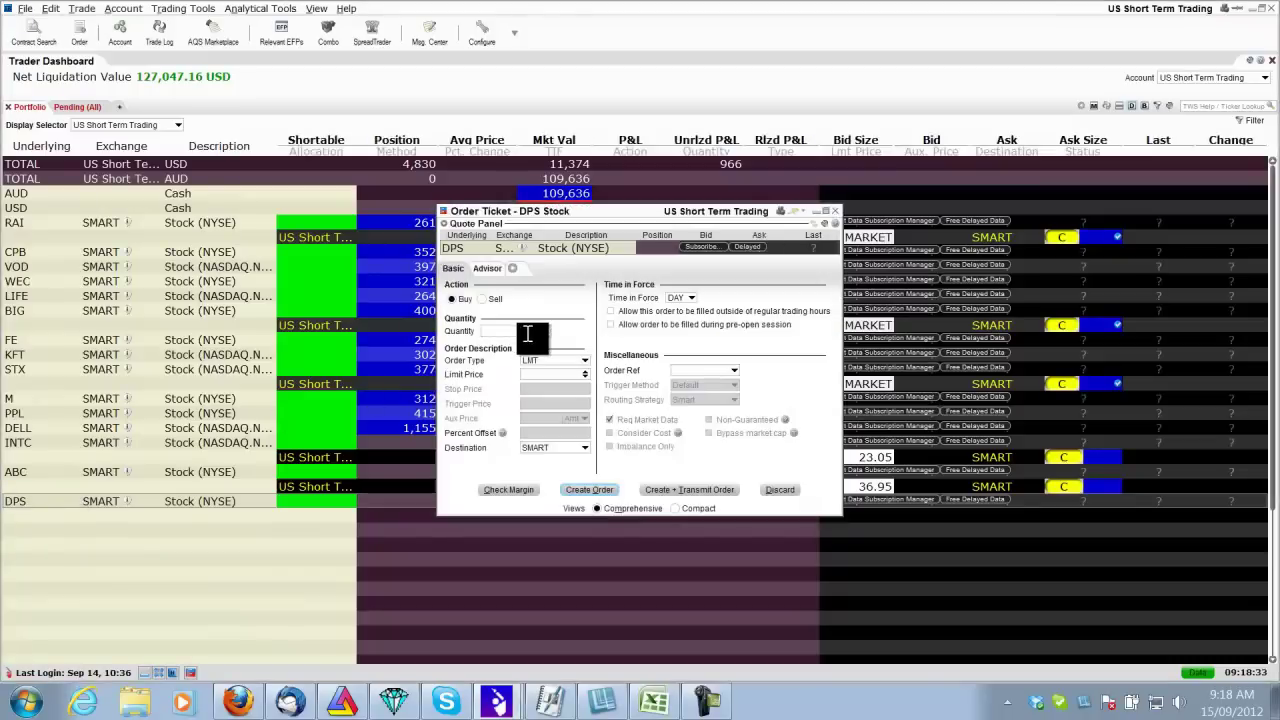
{"action": "left_click_drag", "start_coordinate": [480, 333], "coordinate": [576, 326]}
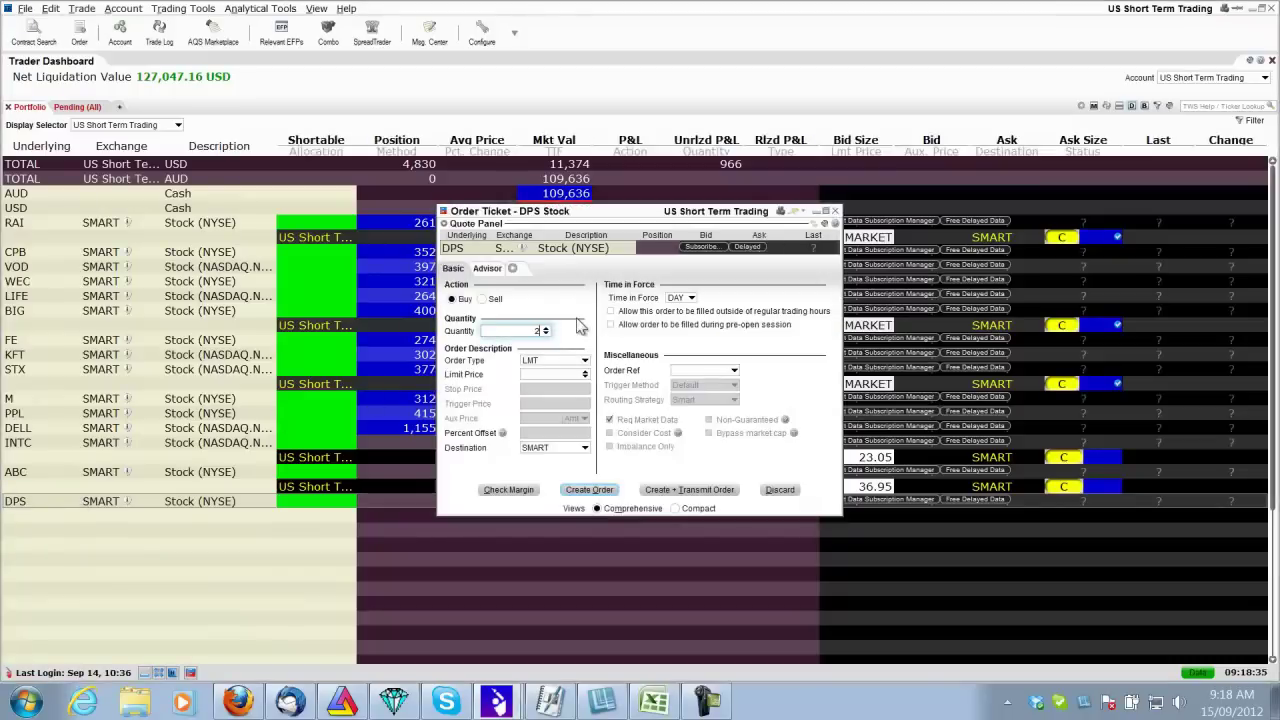
{"action": "left_click", "coordinate": [534, 376]}
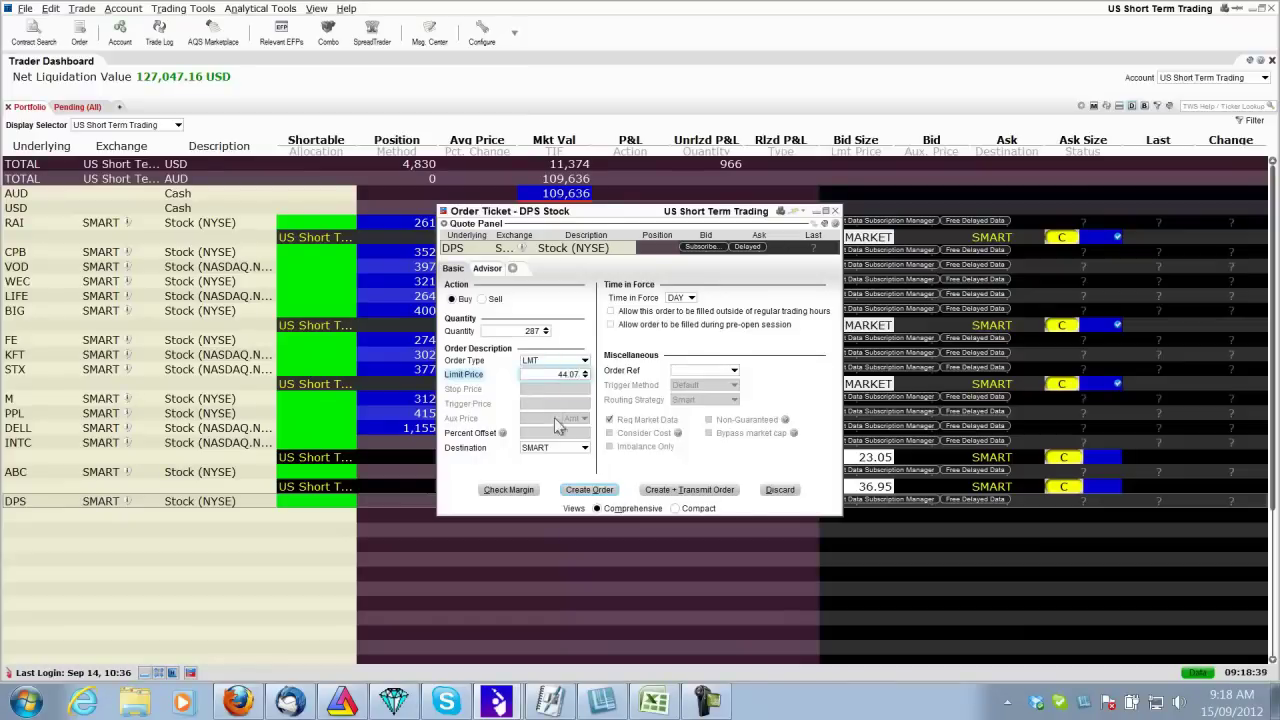
{"action": "left_click", "coordinate": [710, 490]}
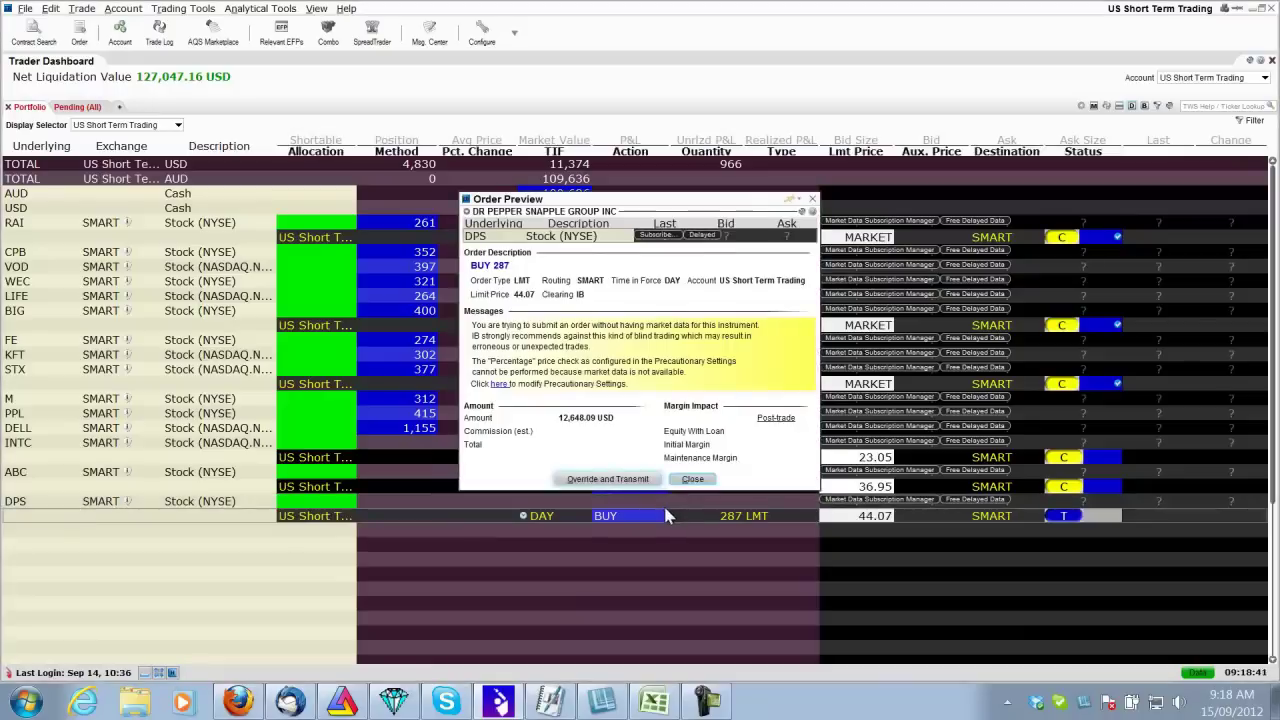
{"action": "left_click", "coordinate": [628, 476]}
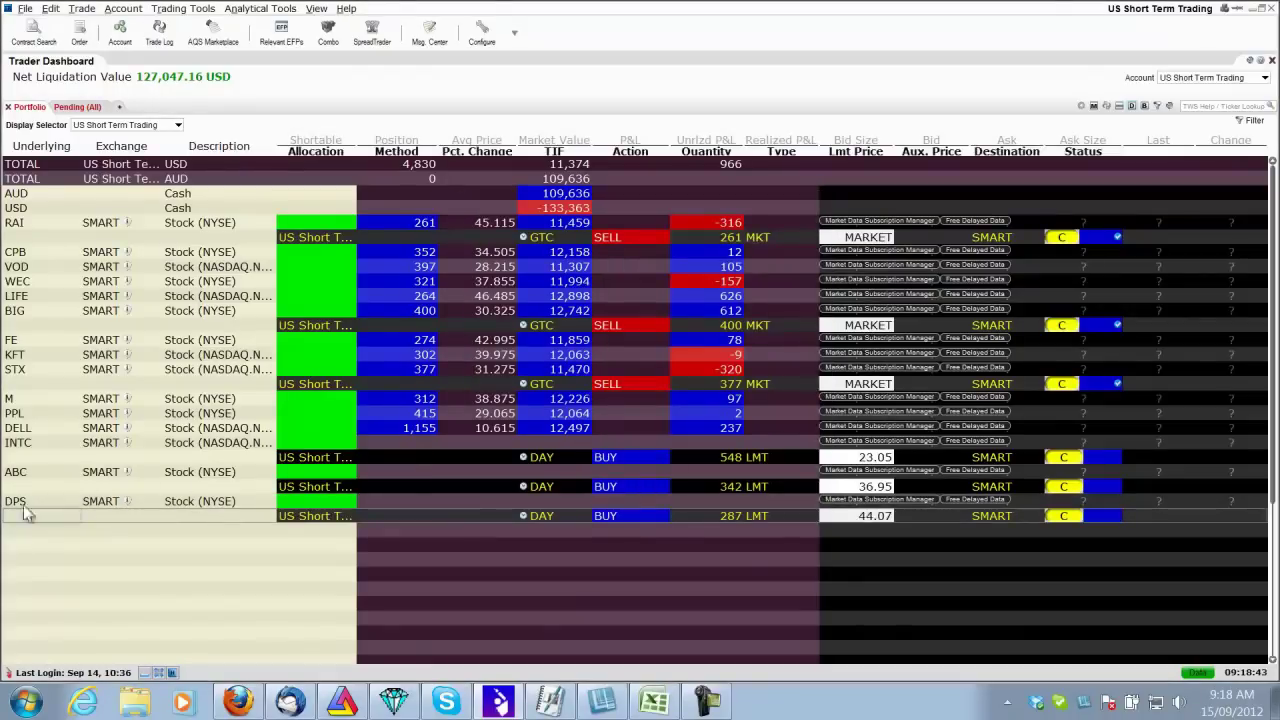
Add the MO stock as a new row below DPS.
{"action": "left_click", "coordinate": [60, 528]}
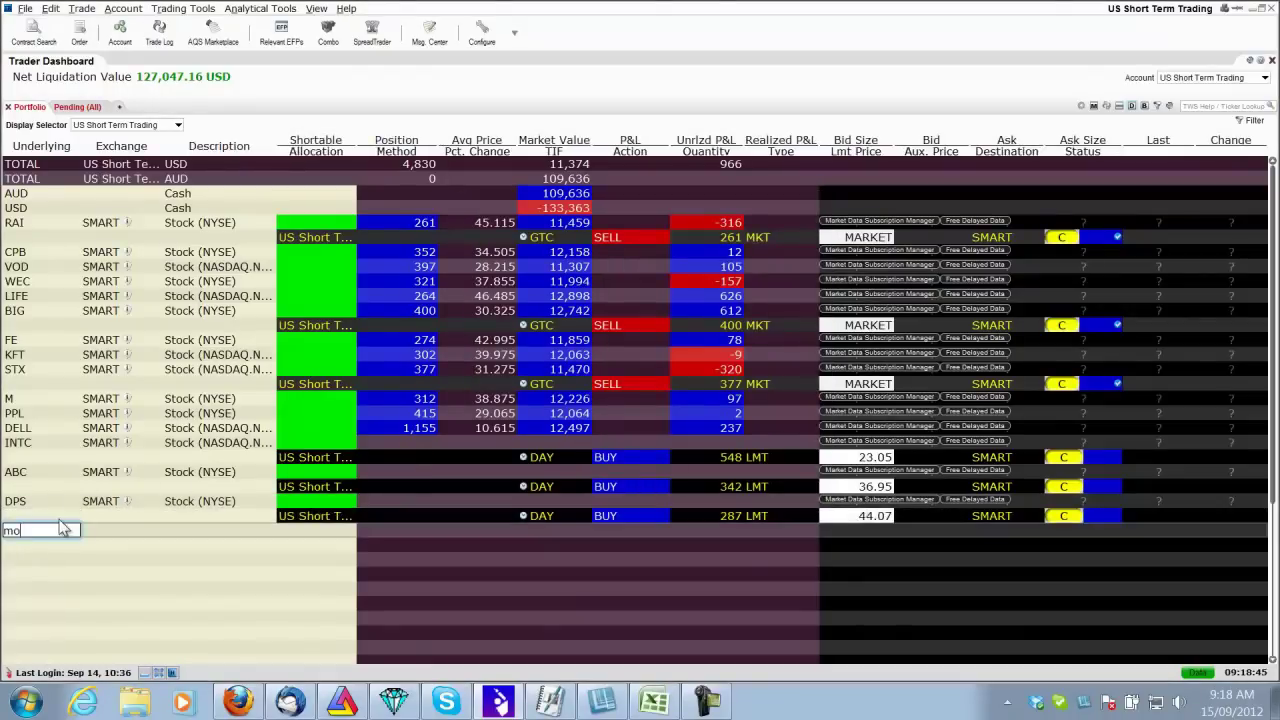
{"action": "key", "text": "Return"}
{"action": "left_click", "coordinate": [125, 398]}
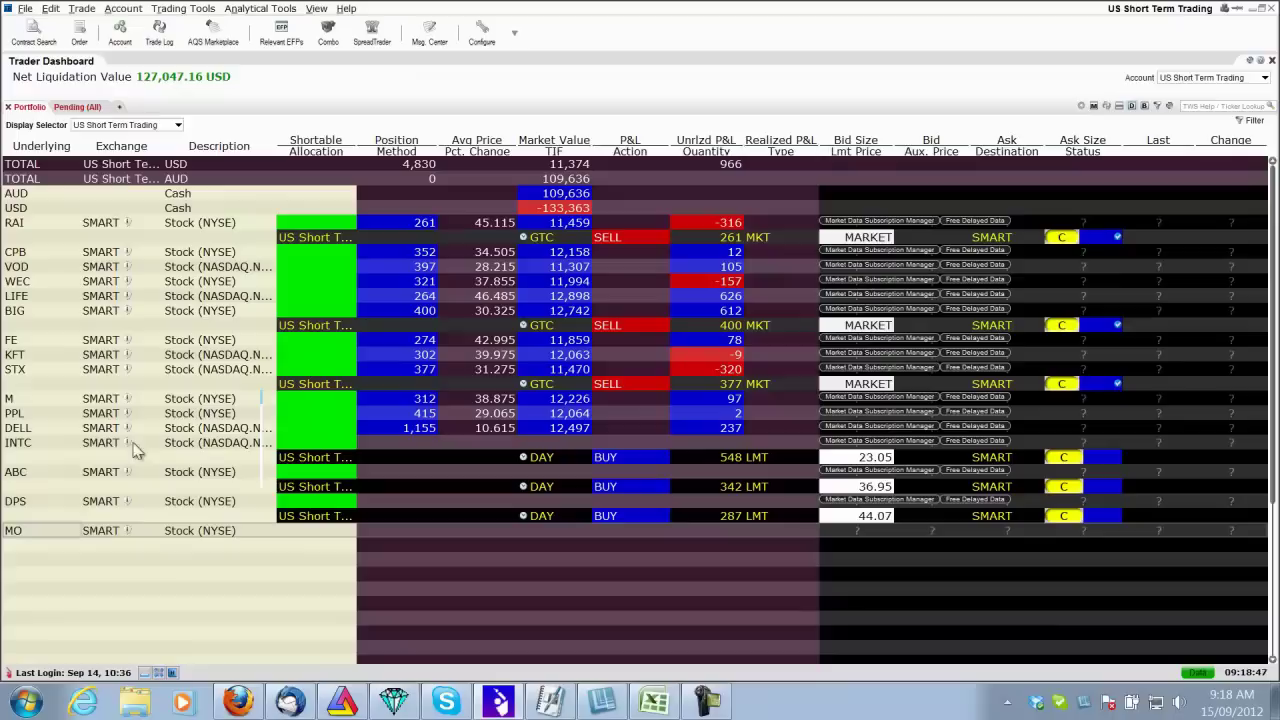
Transmit a DAY limit buy for 384 MO shares at 32.89.
{"action": "right_click", "coordinate": [50, 532]}
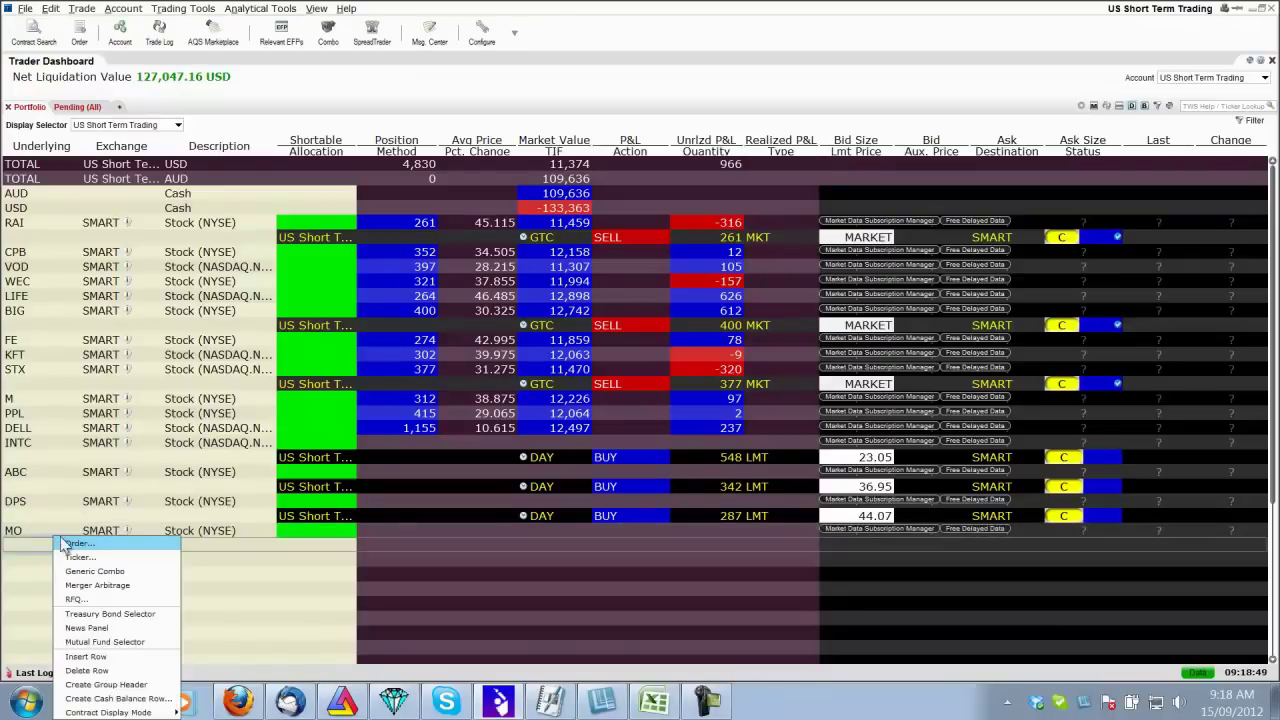
{"action": "left_click", "coordinate": [50, 540]}
{"action": "right_click", "coordinate": [45, 538]}
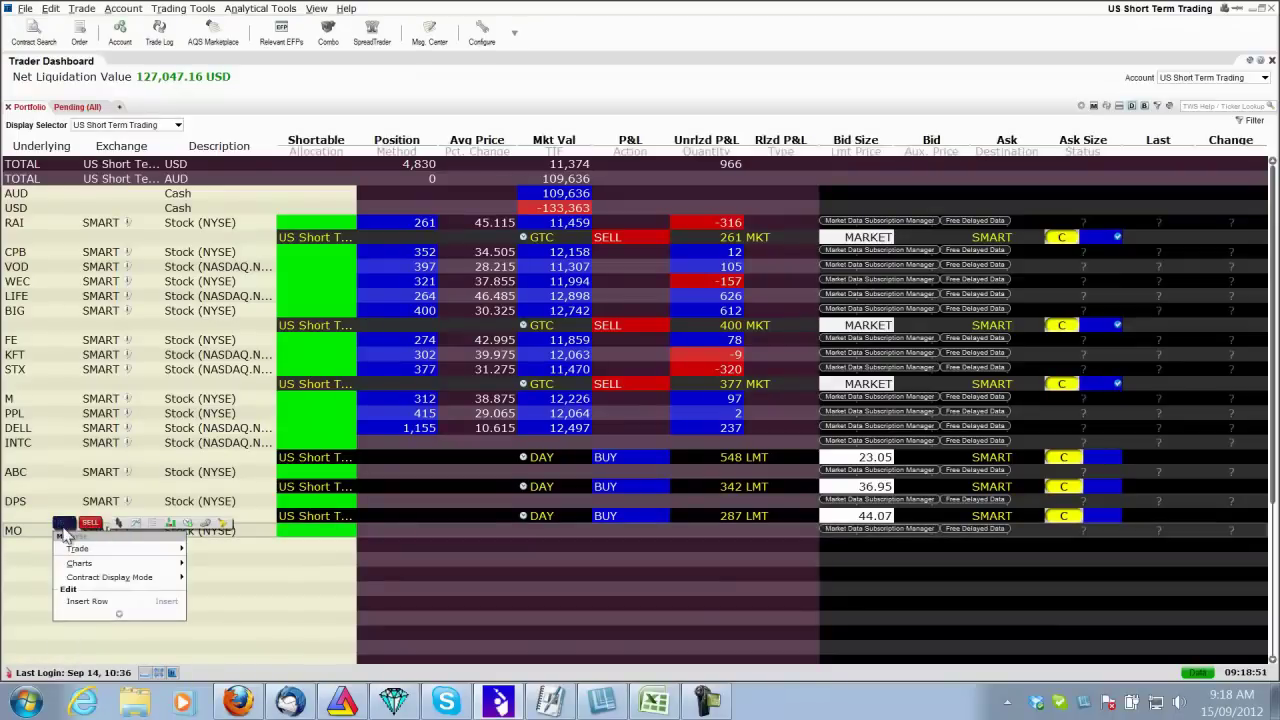
{"action": "left_click", "coordinate": [88, 528]}
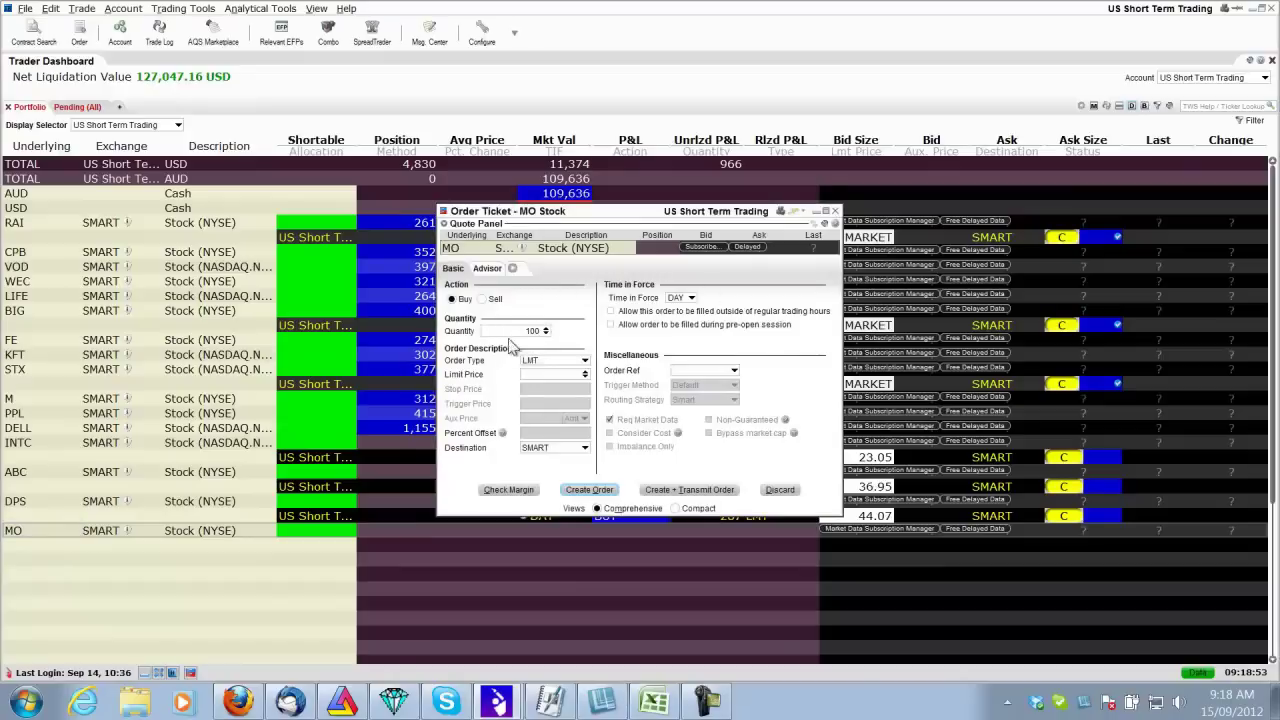
{"action": "double_click", "coordinate": [531, 331]}
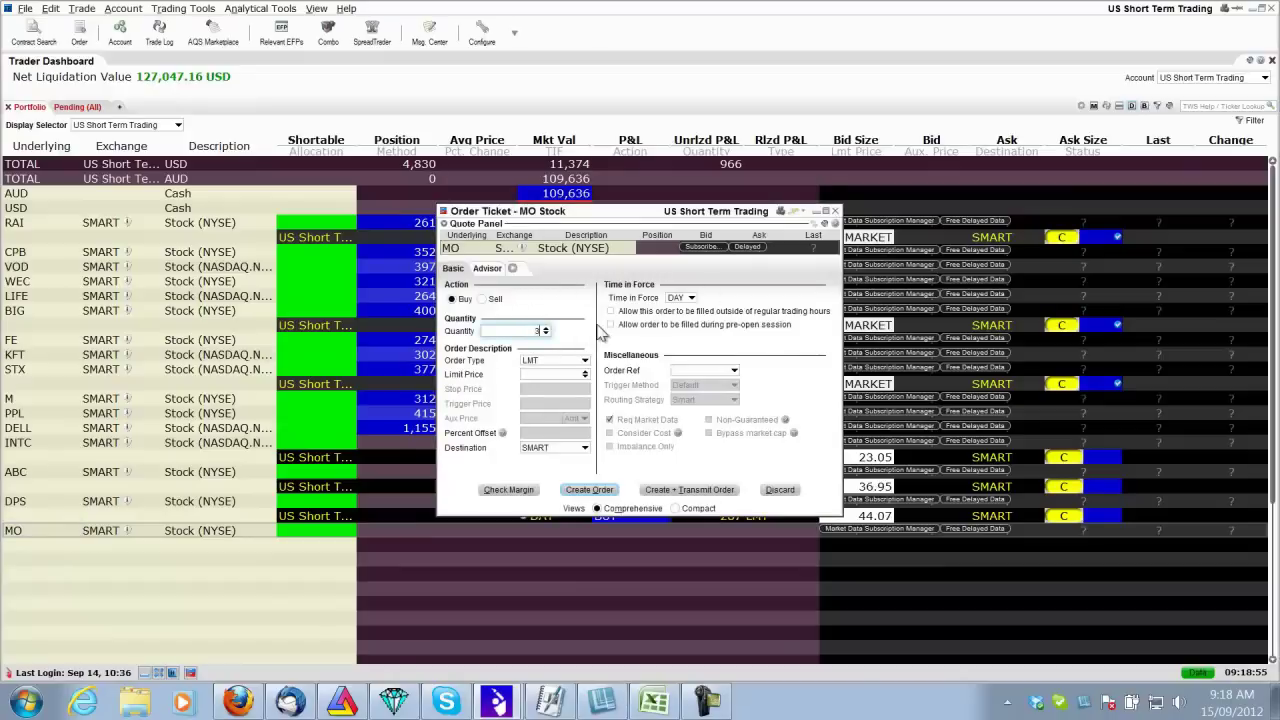
{"action": "left_click", "coordinate": [552, 374]}
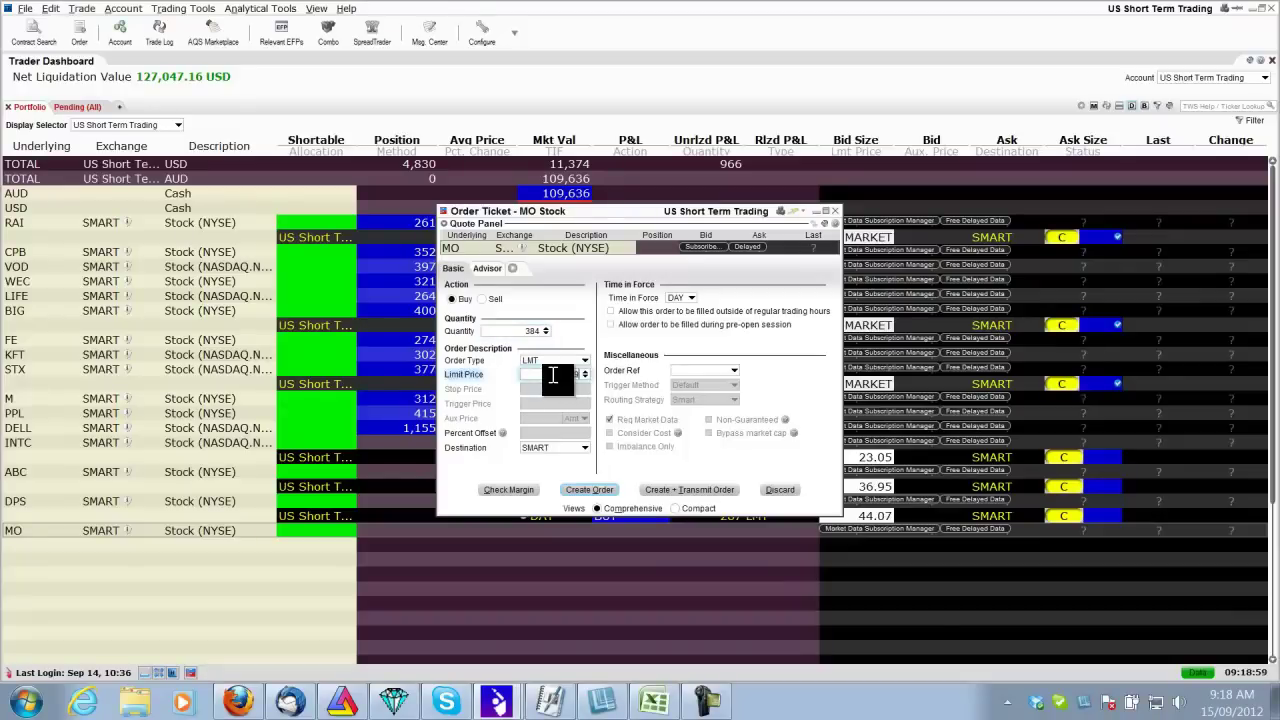
{"action": "left_click", "coordinate": [669, 489]}
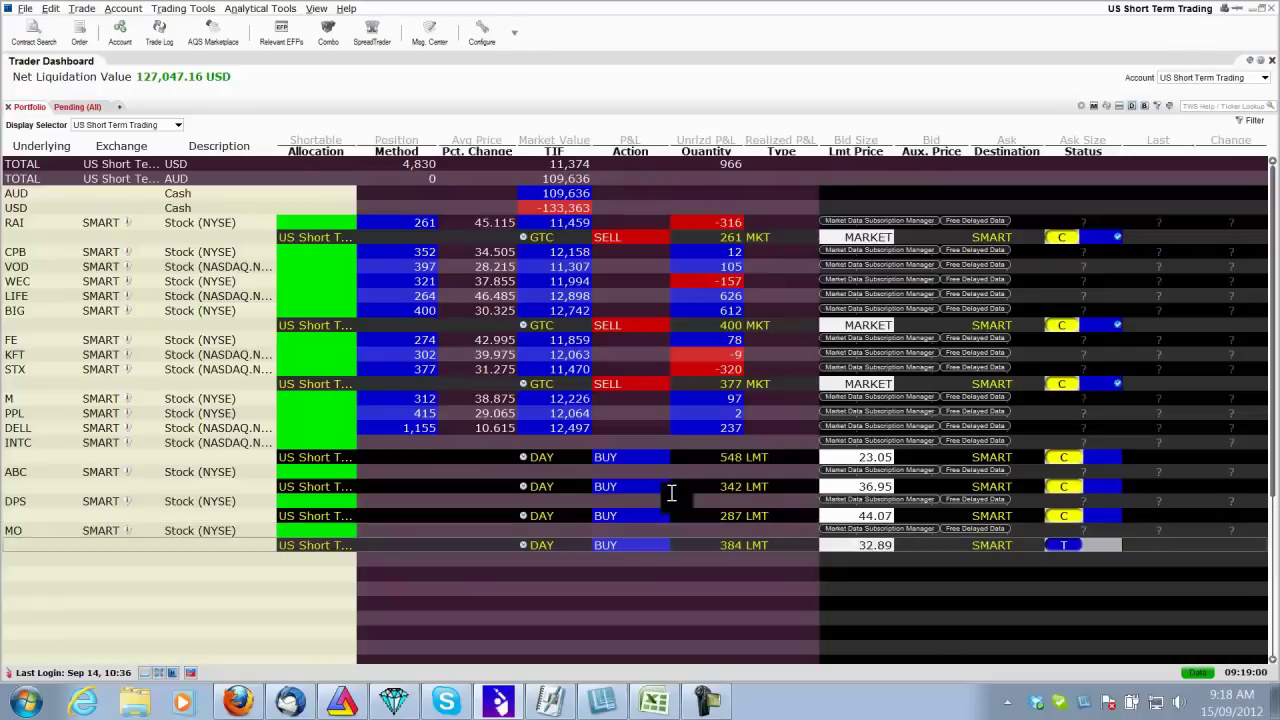
{"action": "left_click", "coordinate": [664, 486]}
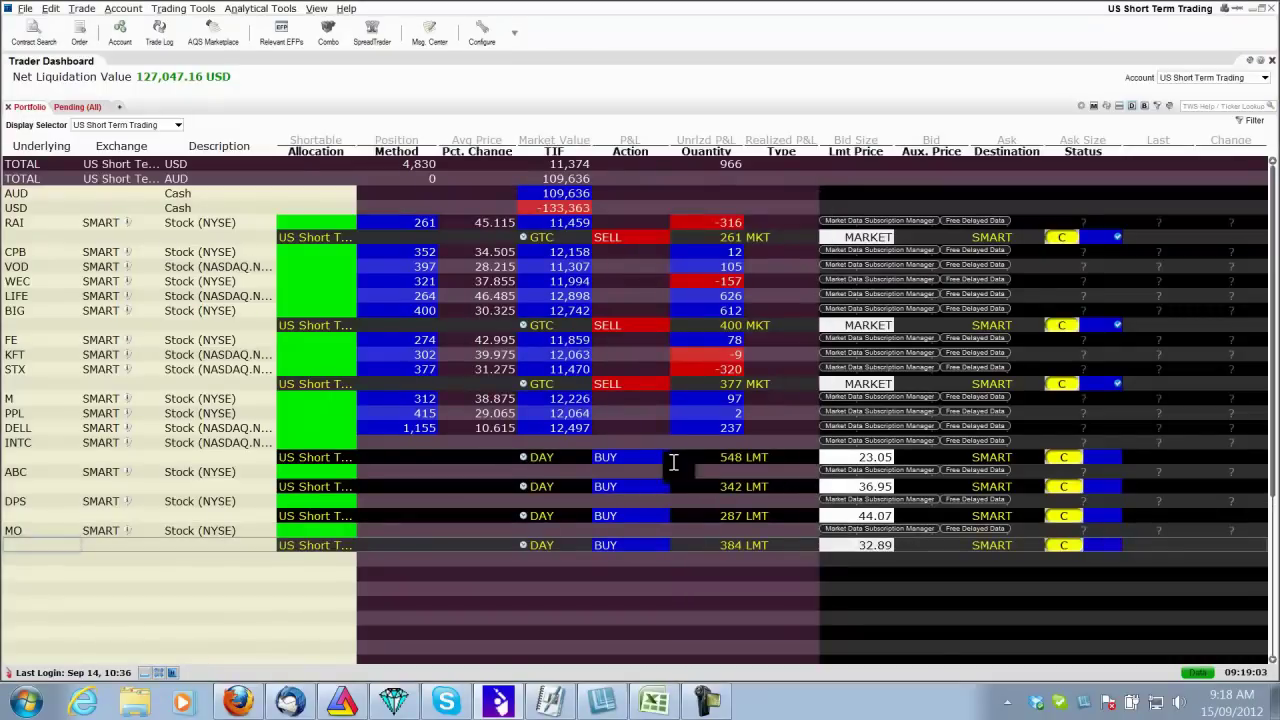